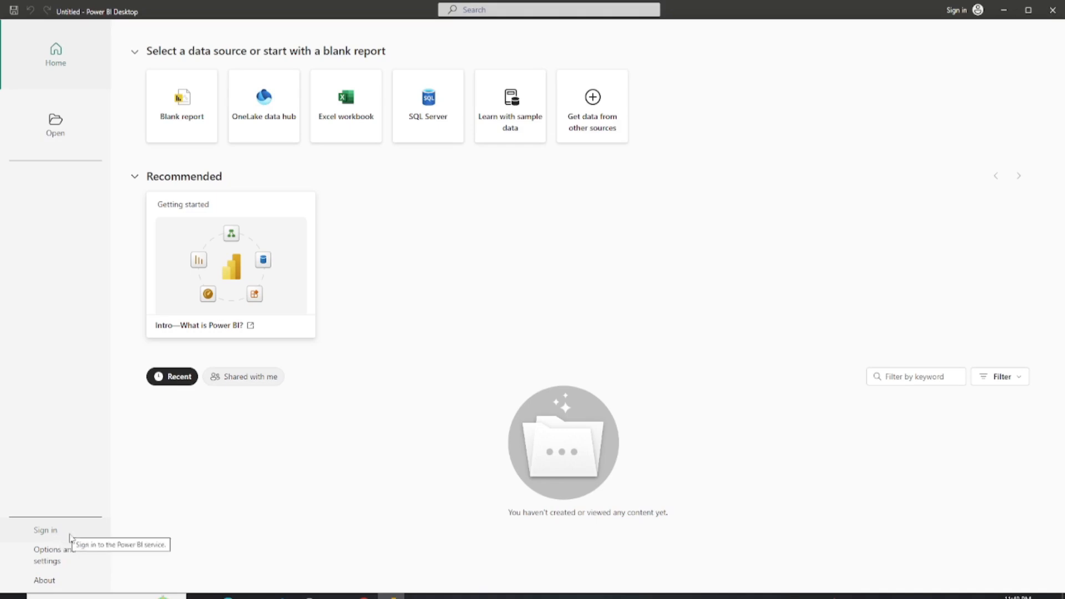
# Review the list of preview features in the global options and close the options without changing anything.
pyautogui.click(51, 560)
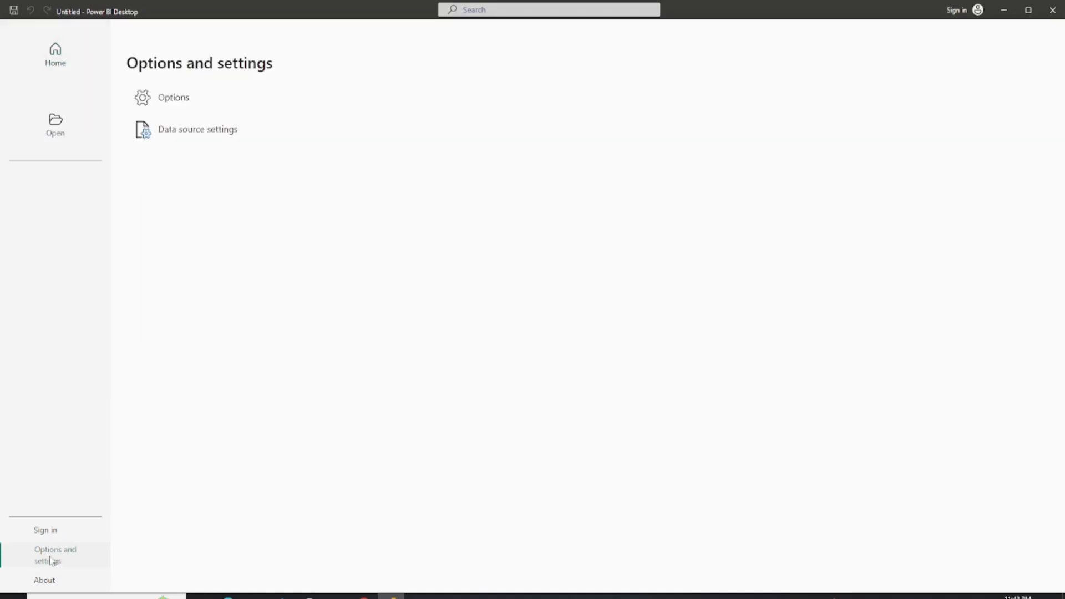
pyautogui.click(171, 99)
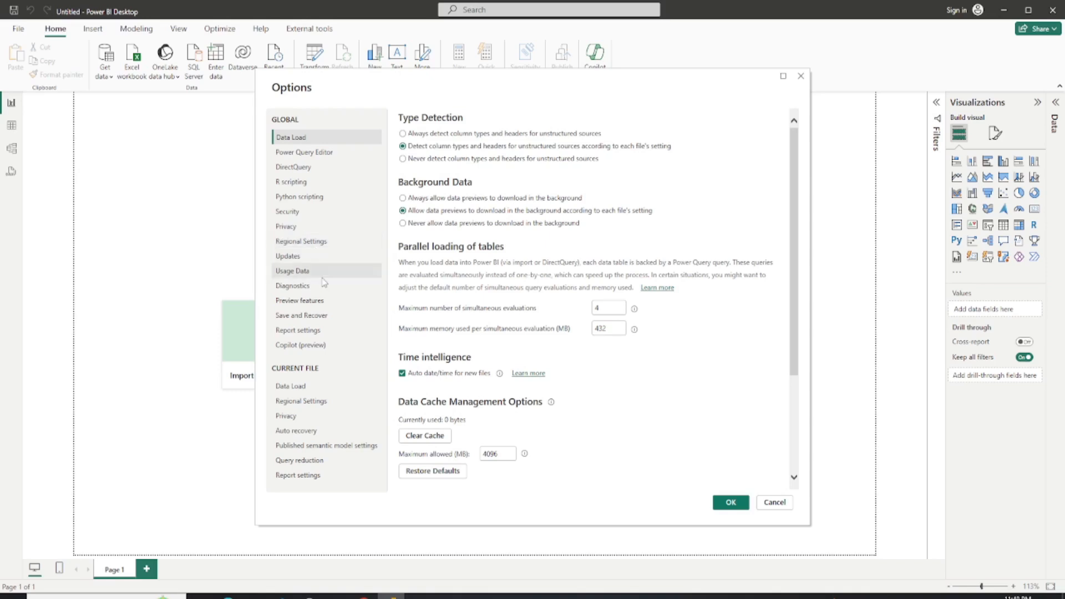
pyautogui.click(302, 301)
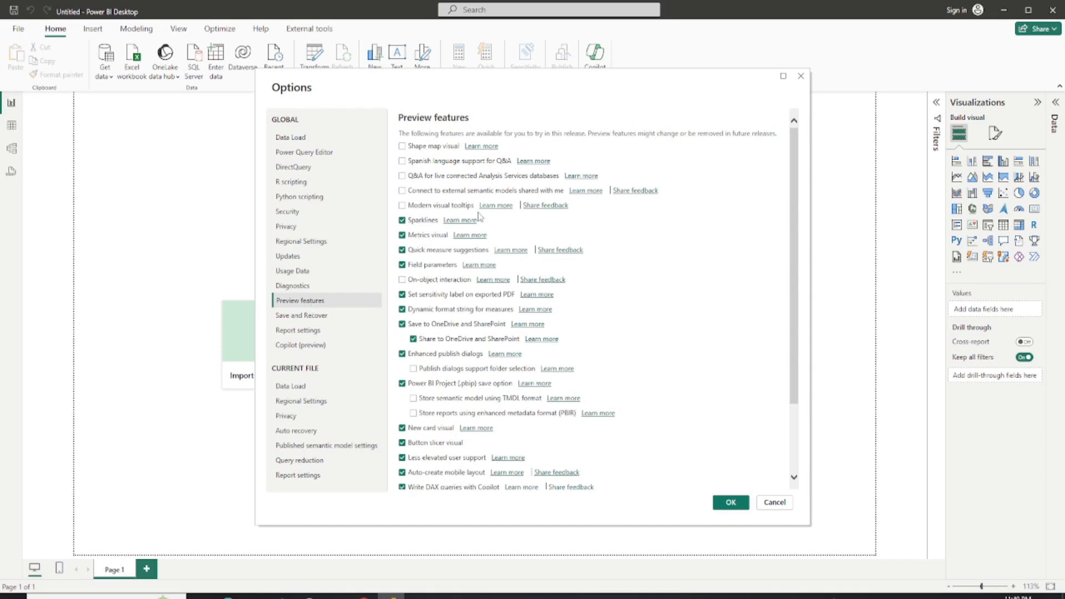
pyautogui.scroll(-3, 610, 277)
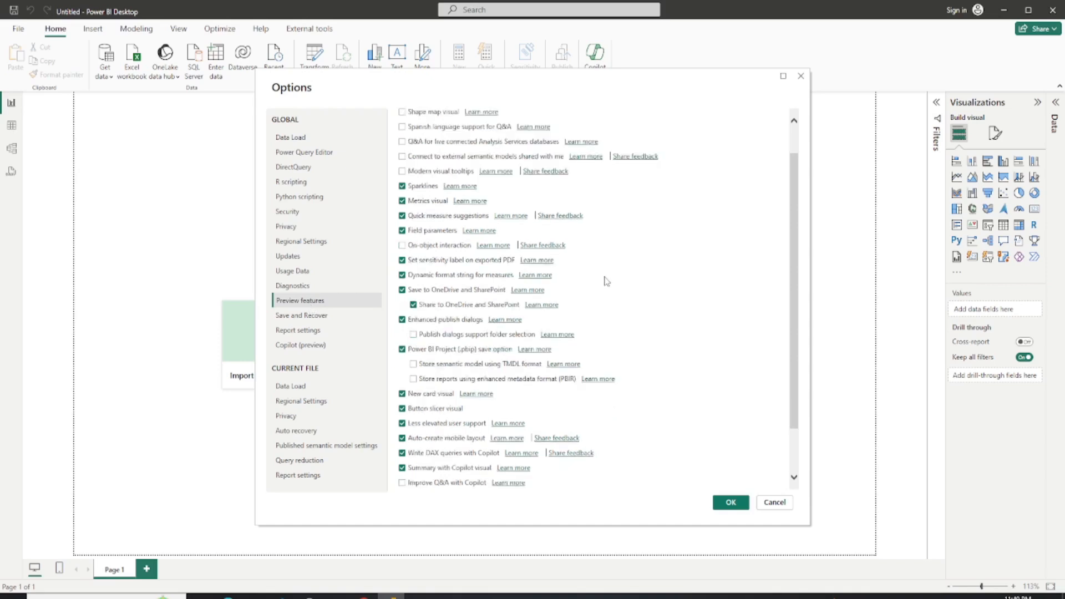
pyautogui.click(776, 503)
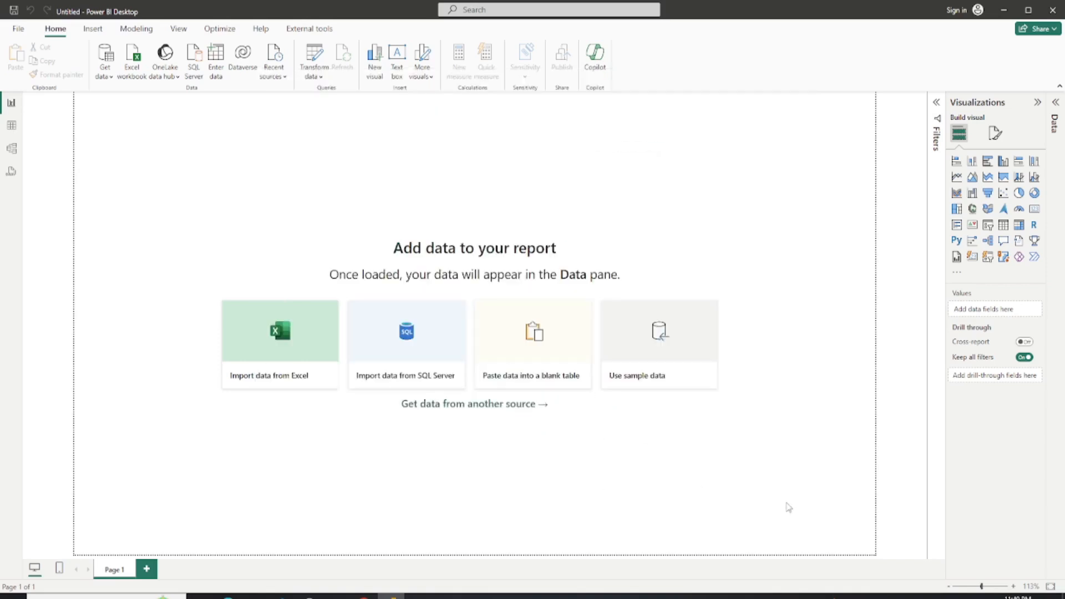
# Check the installed version number in the program's About information and close it.
pyautogui.click(19, 30)
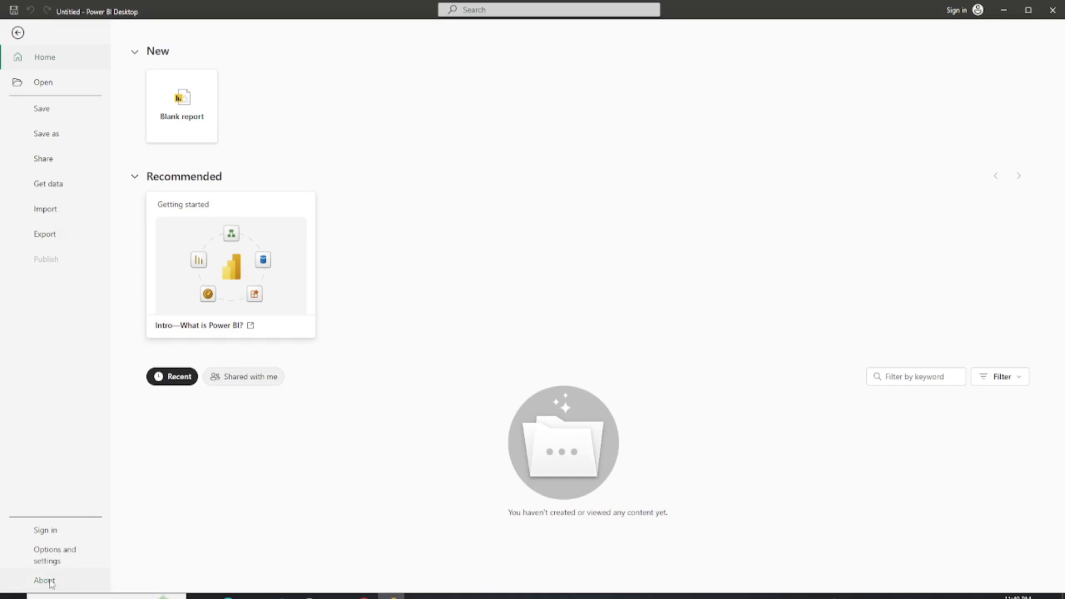
pyautogui.press('Escape')
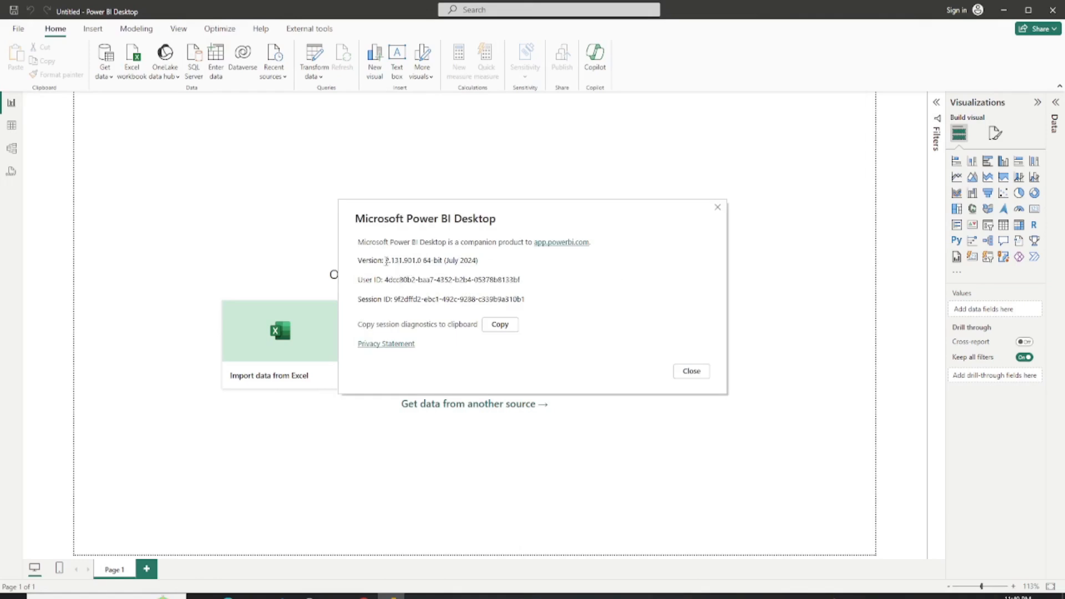
pyautogui.moveTo(384, 261); pyautogui.dragTo(430, 260)
pyautogui.click(691, 371)
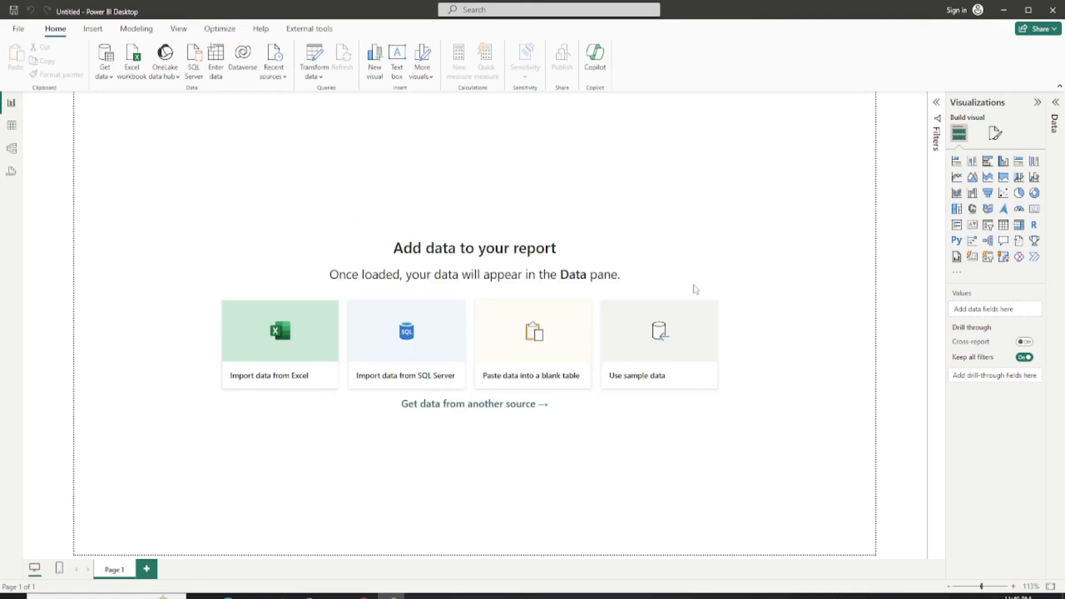
# Examine the available data connectors in the File, Database and Azure categories, plus the OneLake data hub source types.
pyautogui.click(106, 78)
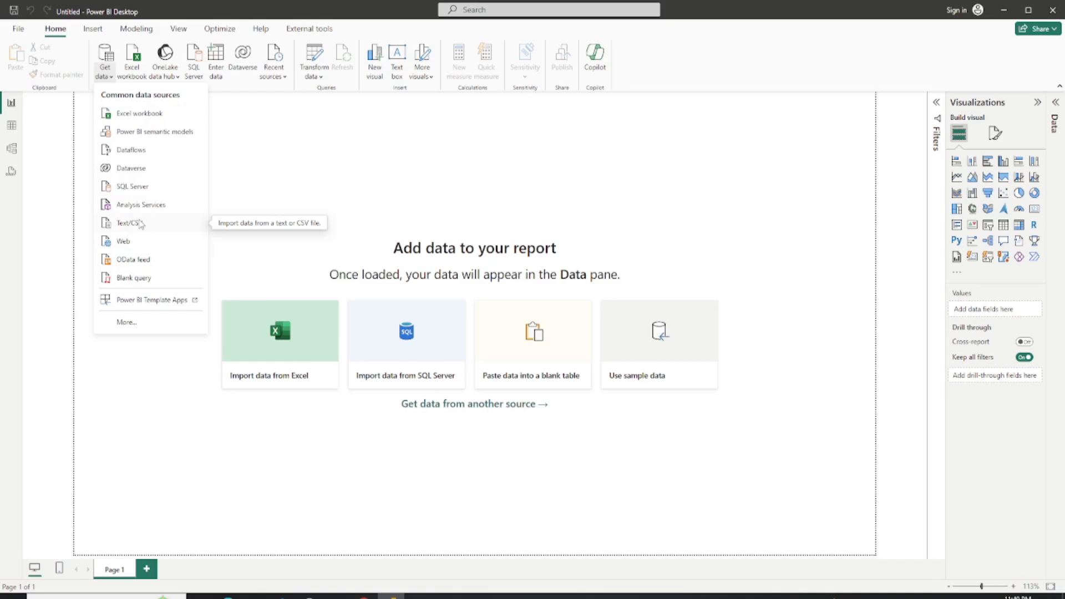
pyautogui.click(130, 328)
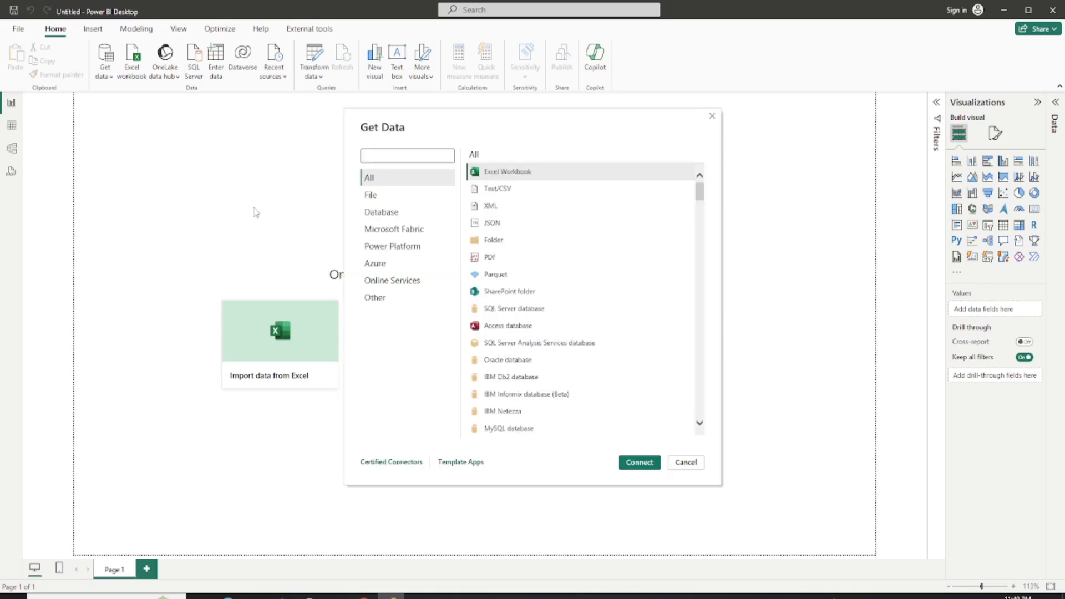
pyautogui.click(374, 198)
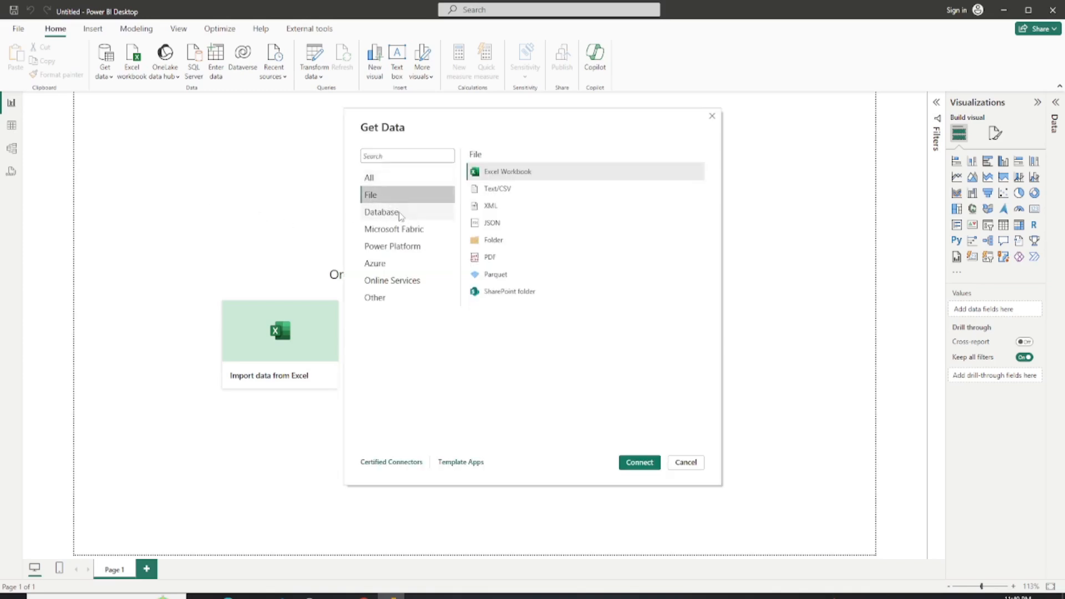
pyautogui.click(395, 216)
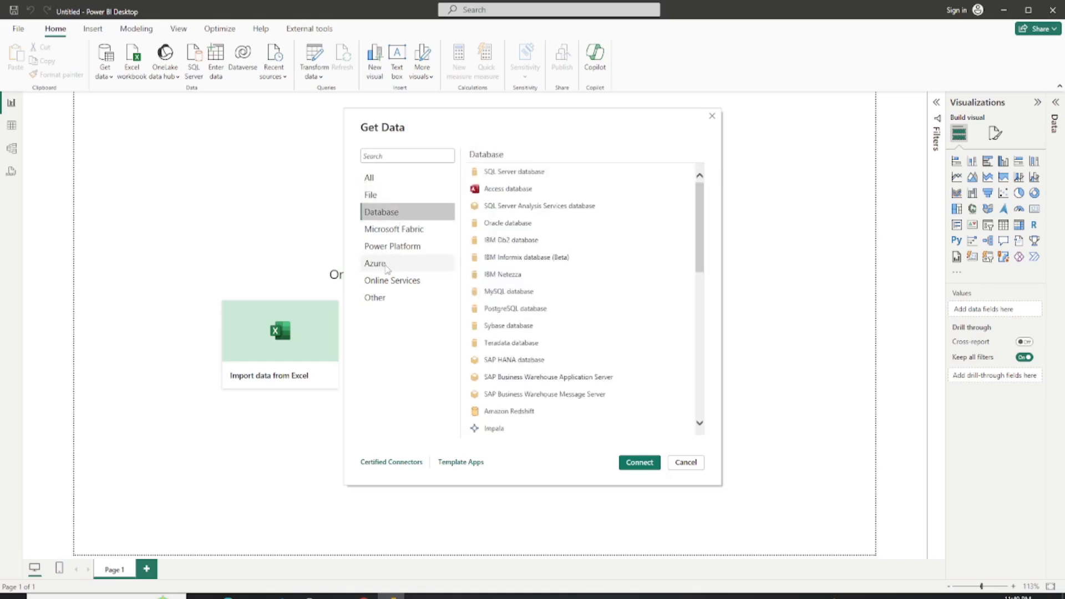
pyautogui.click(391, 263)
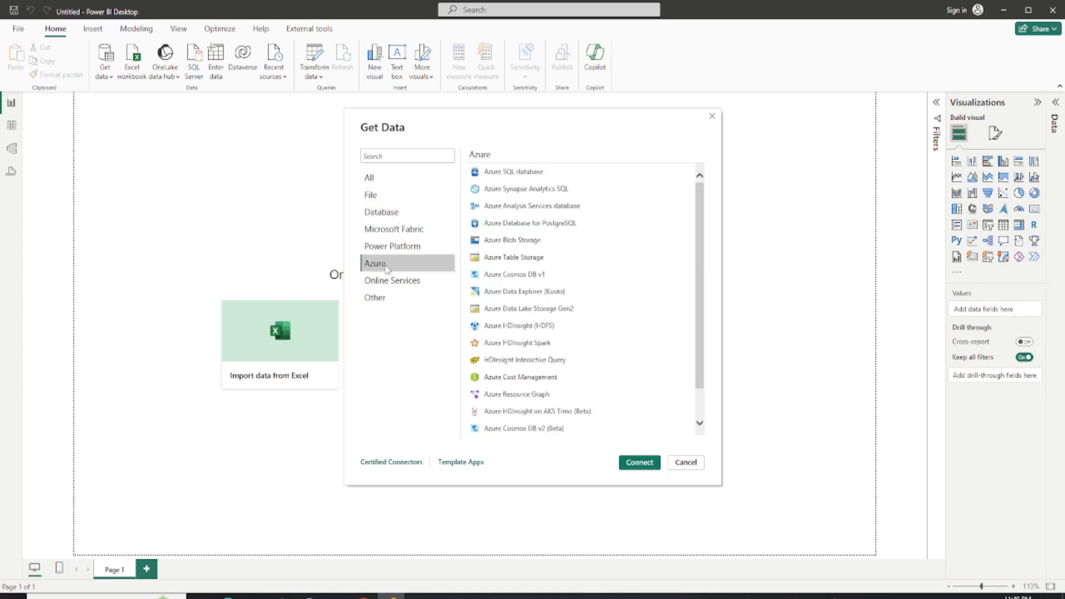
pyautogui.click(691, 466)
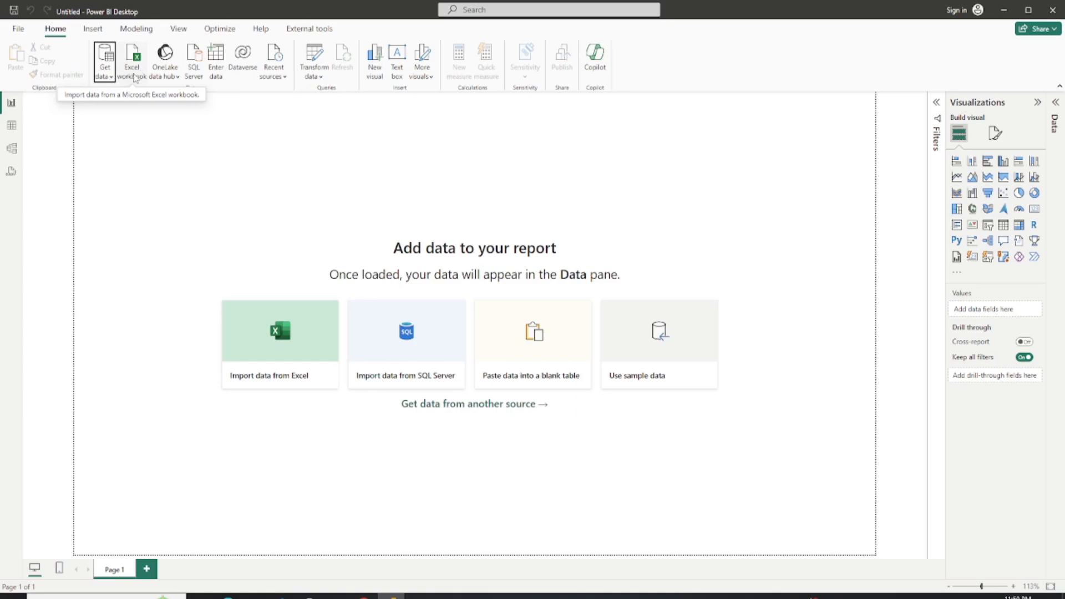
pyautogui.click(175, 78)
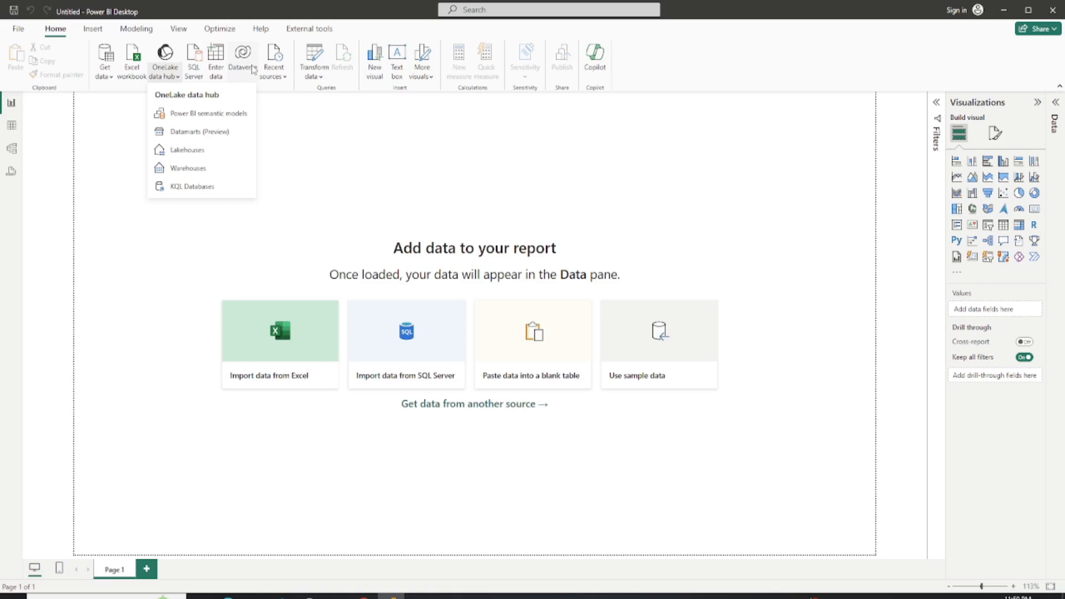
pyautogui.click(317, 143)
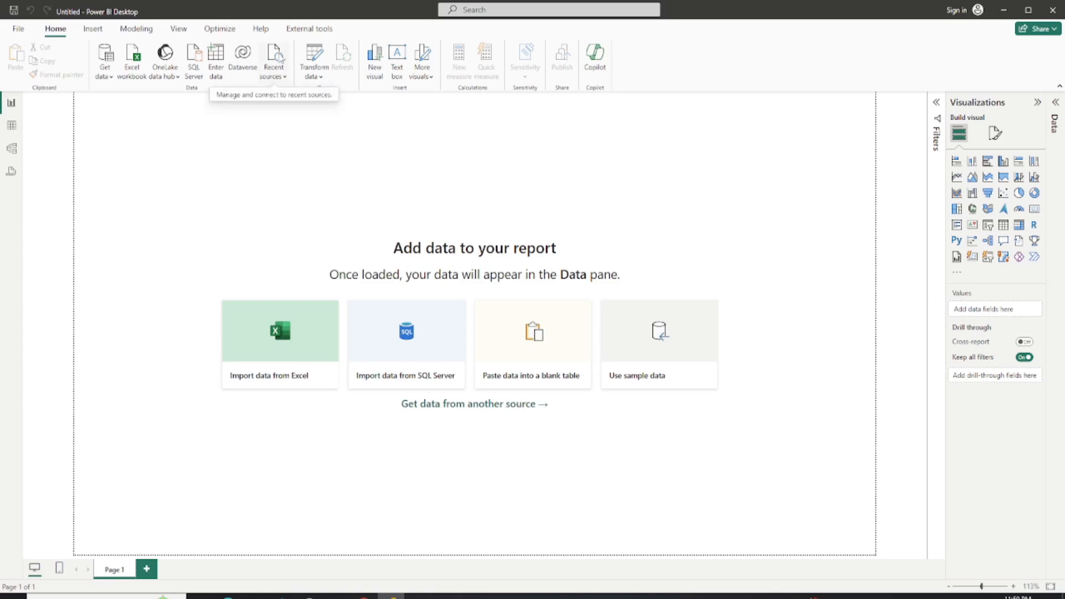
# Open the Power Query Editor to view its data transformation tools and close it.
pyautogui.click(319, 77)
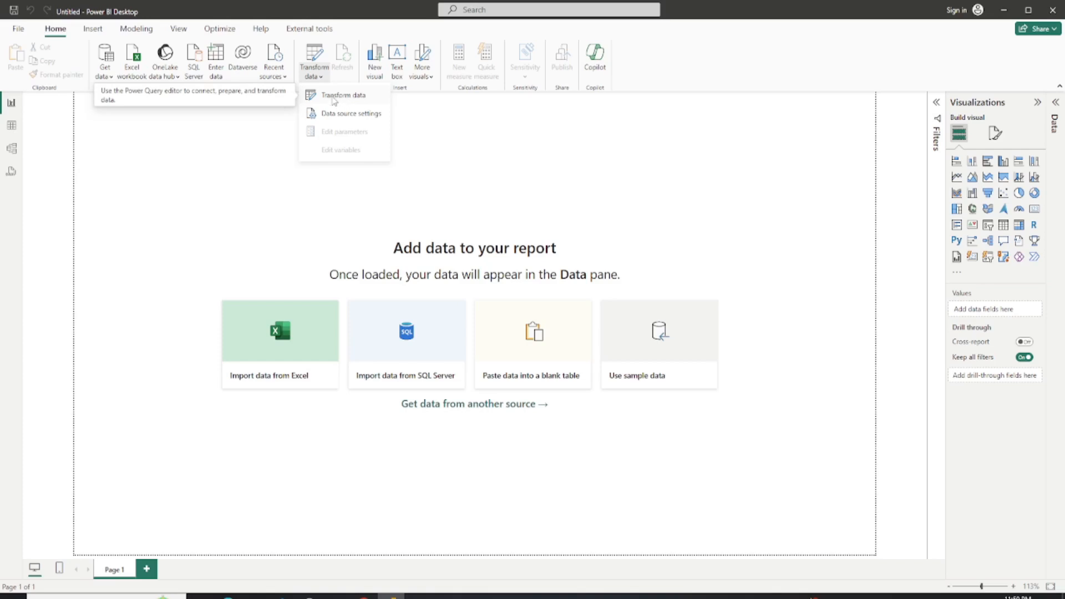
pyautogui.click(335, 98)
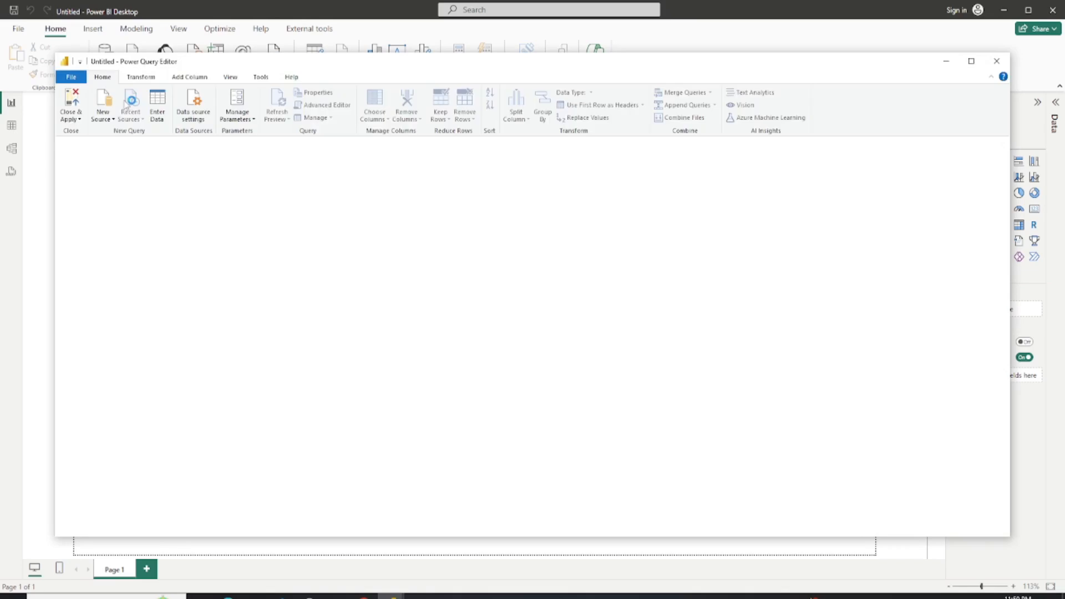
pyautogui.click(997, 61)
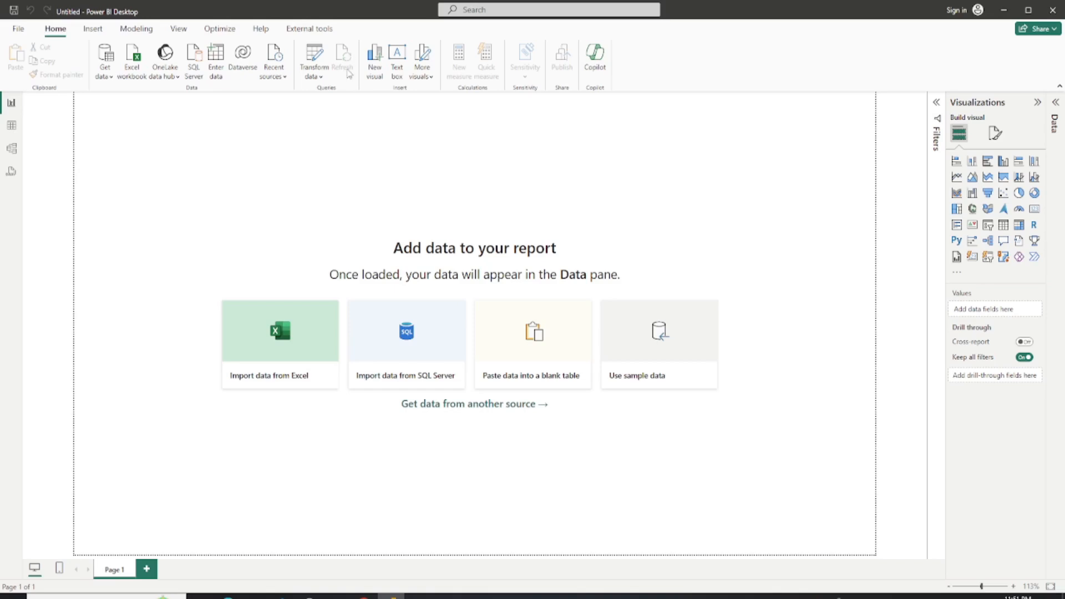
# Expand the Data pane and view the source options for importing more visuals.
pyautogui.click(1054, 123)
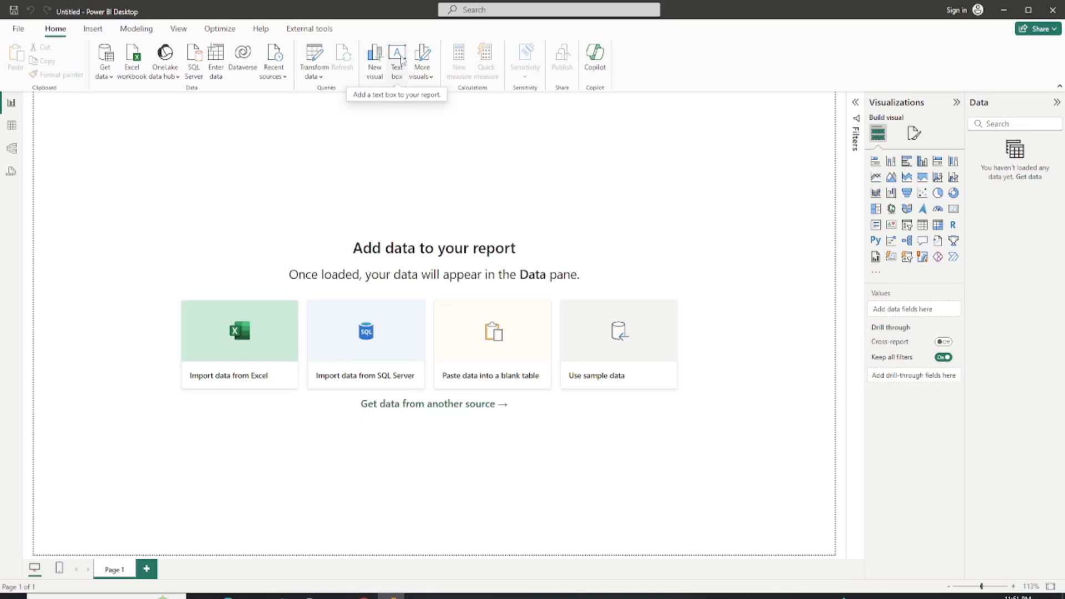
pyautogui.click(429, 77)
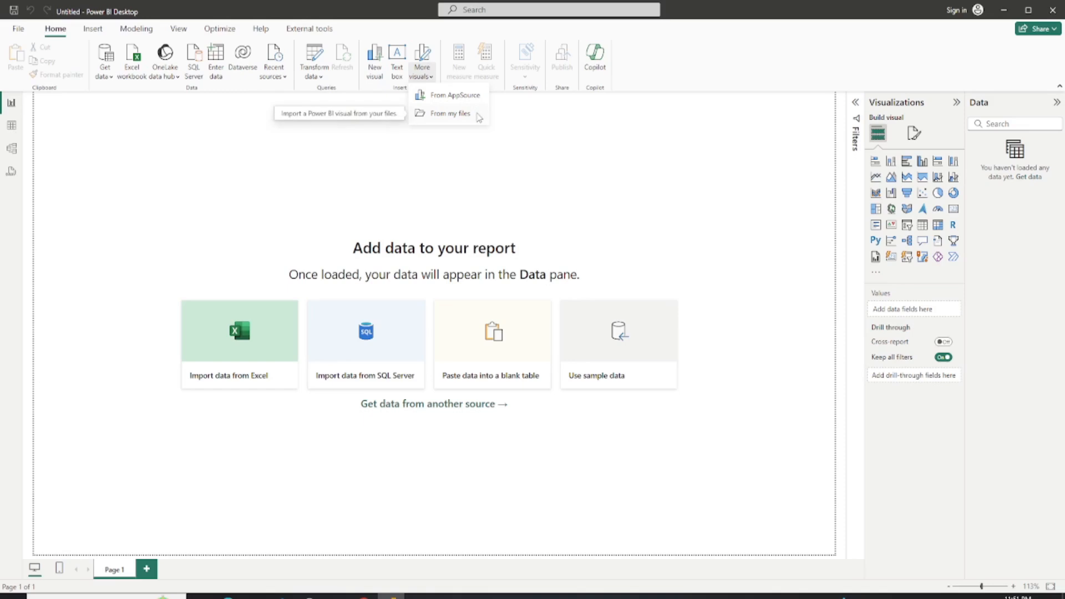
pyautogui.click(561, 140)
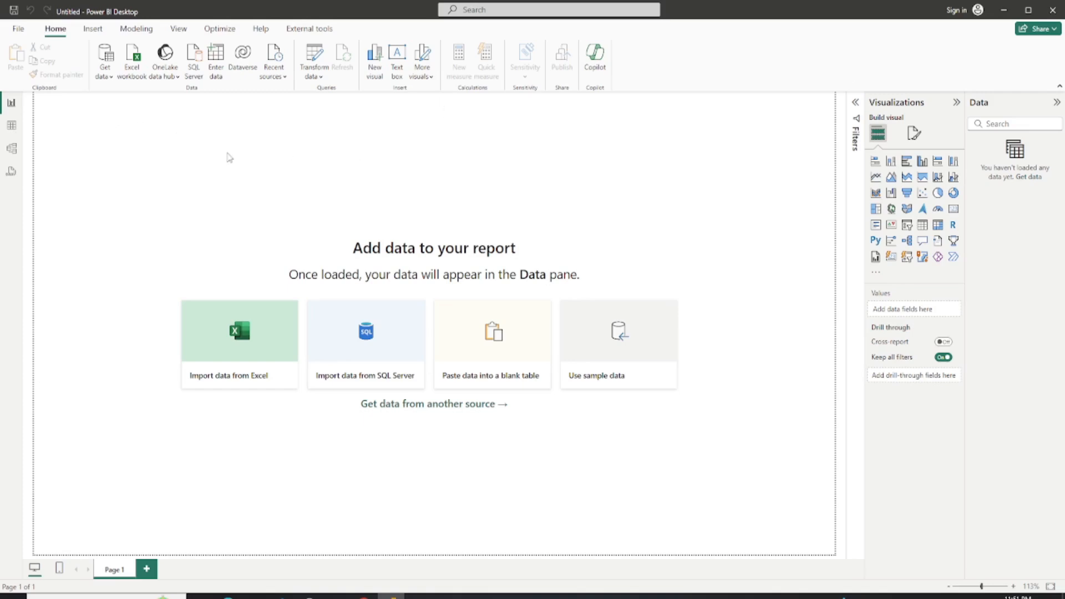
# Load the financials table from the Financial Sample Excel workbook in Downloads and expand its field list.
pyautogui.click(108, 76)
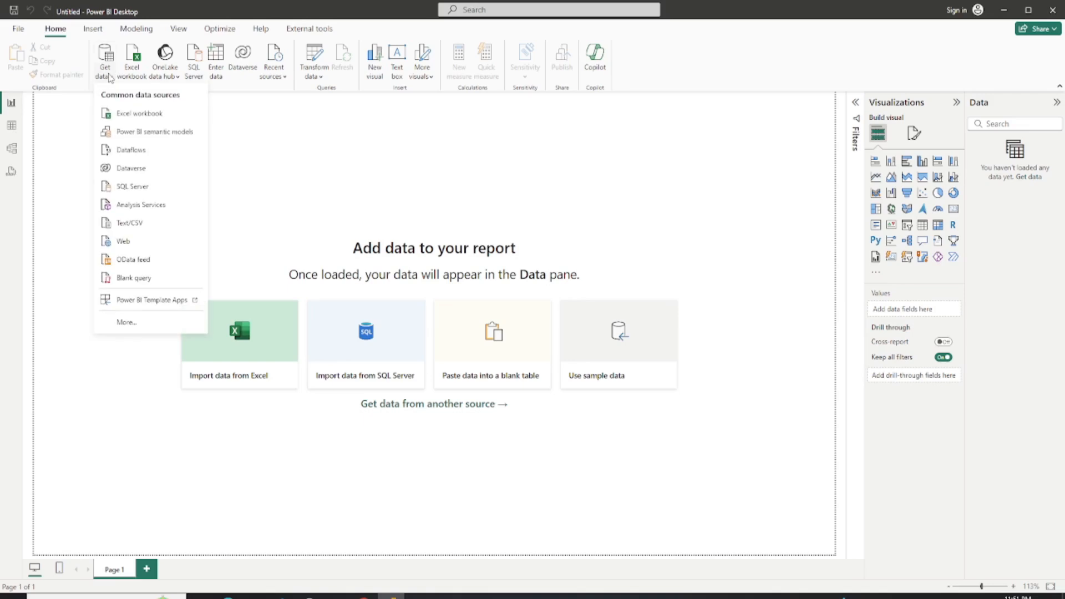
pyautogui.click(137, 118)
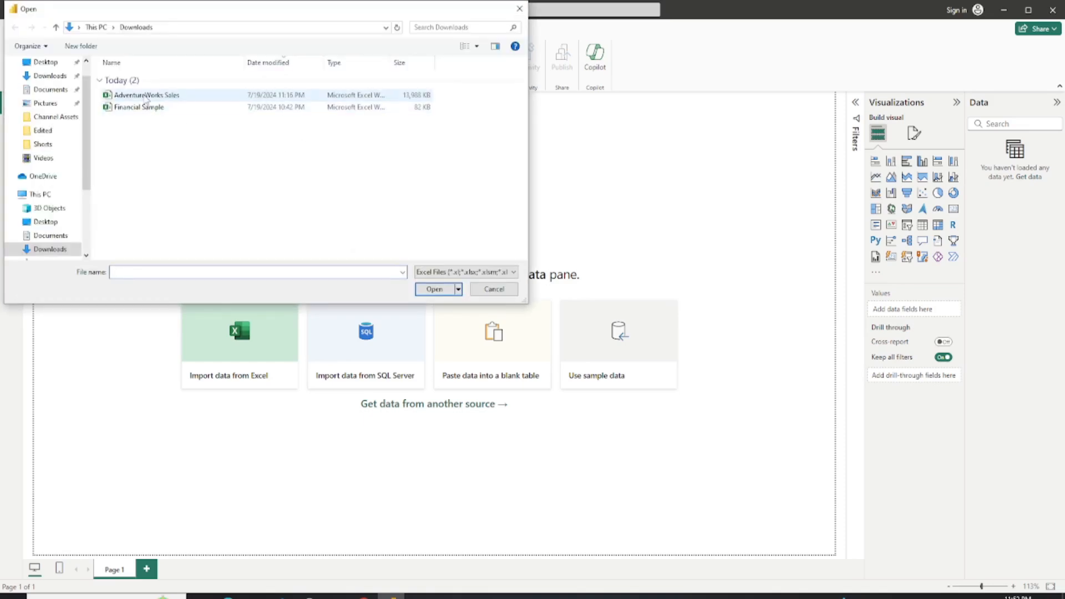
pyautogui.doubleClick(139, 109)
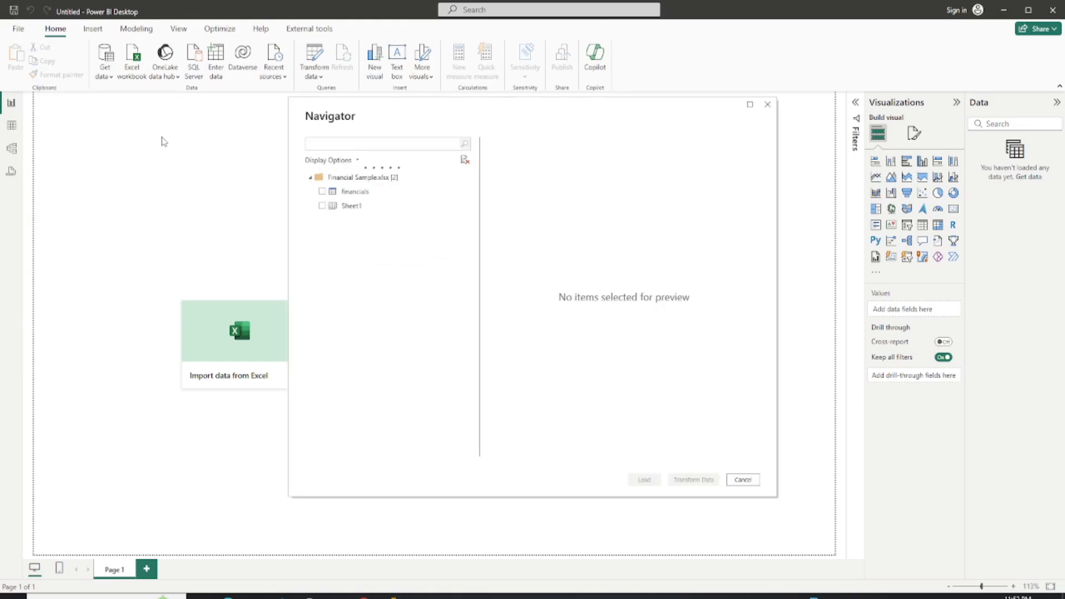
pyautogui.click(322, 192)
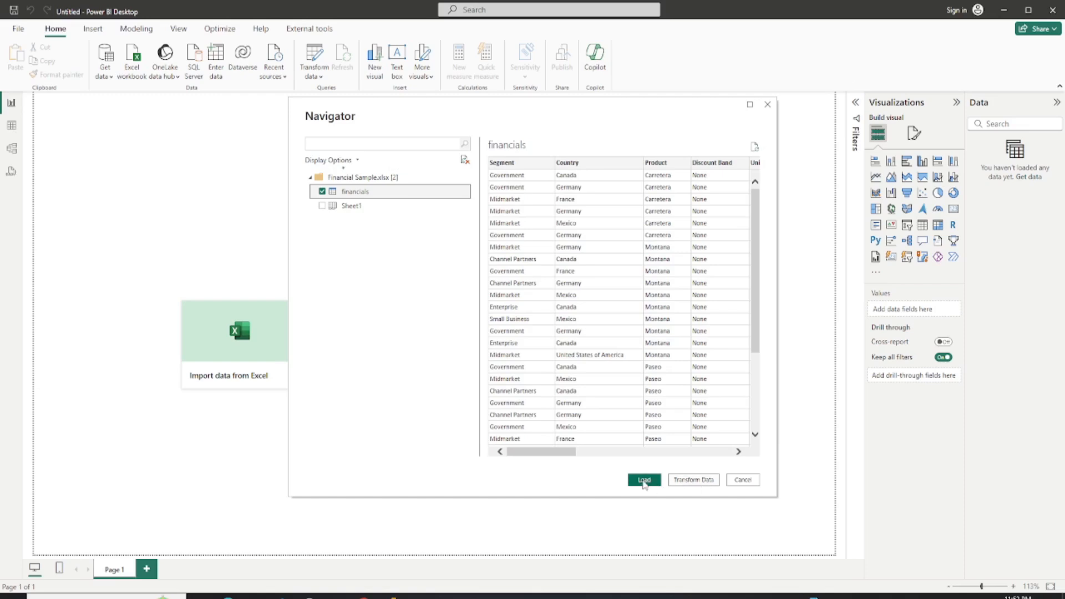
pyautogui.click(644, 480)
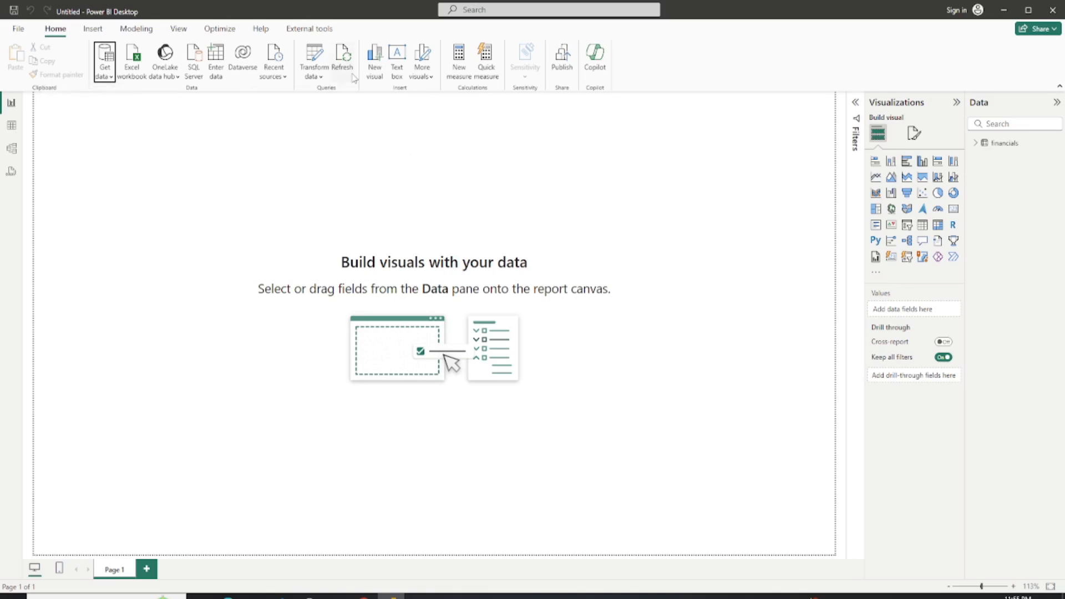
pyautogui.click(977, 146)
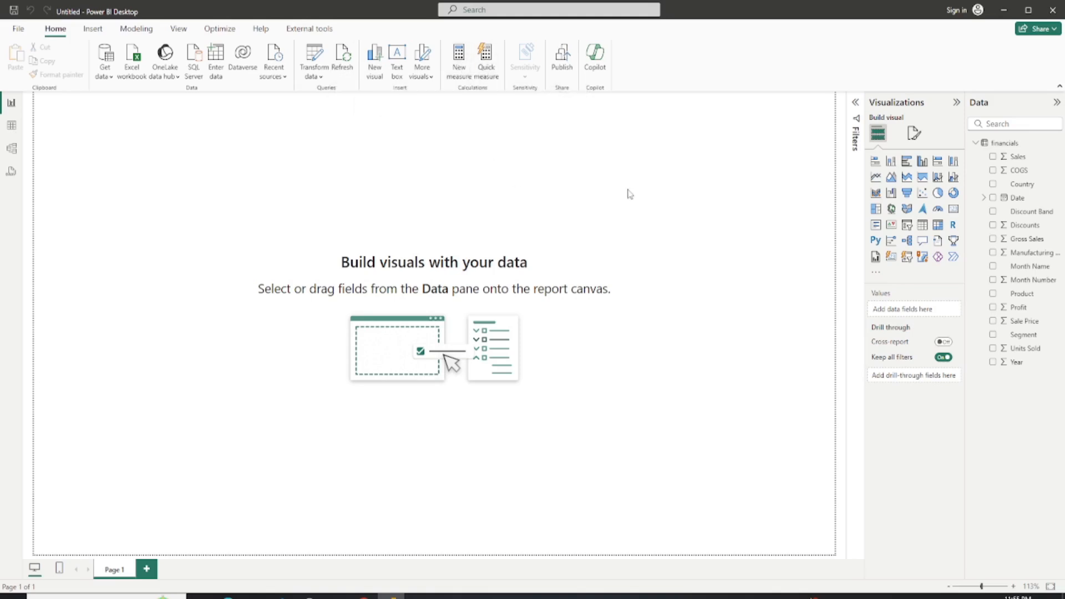
# Explore quick measures by choosing the Average per category calculation and viewing the fields available for its base value.
pyautogui.click(488, 61)
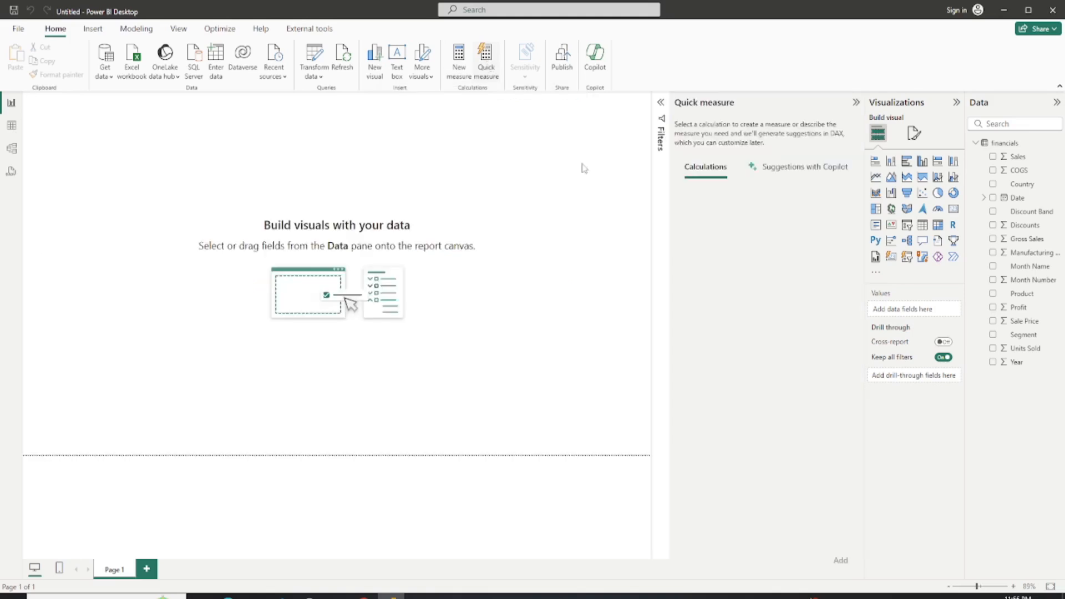
pyautogui.click(728, 200)
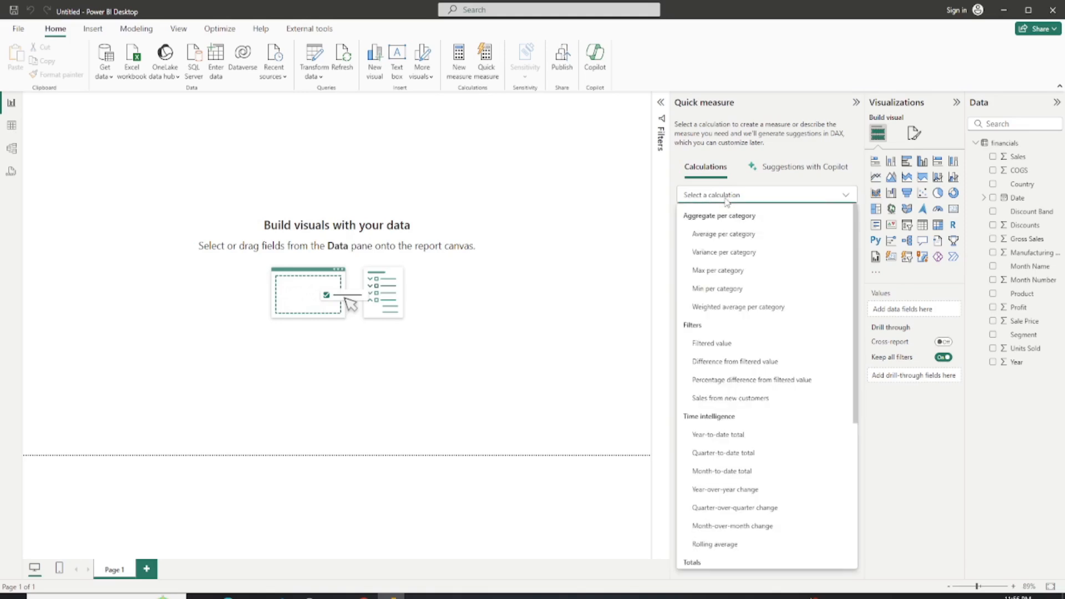
pyautogui.click(714, 235)
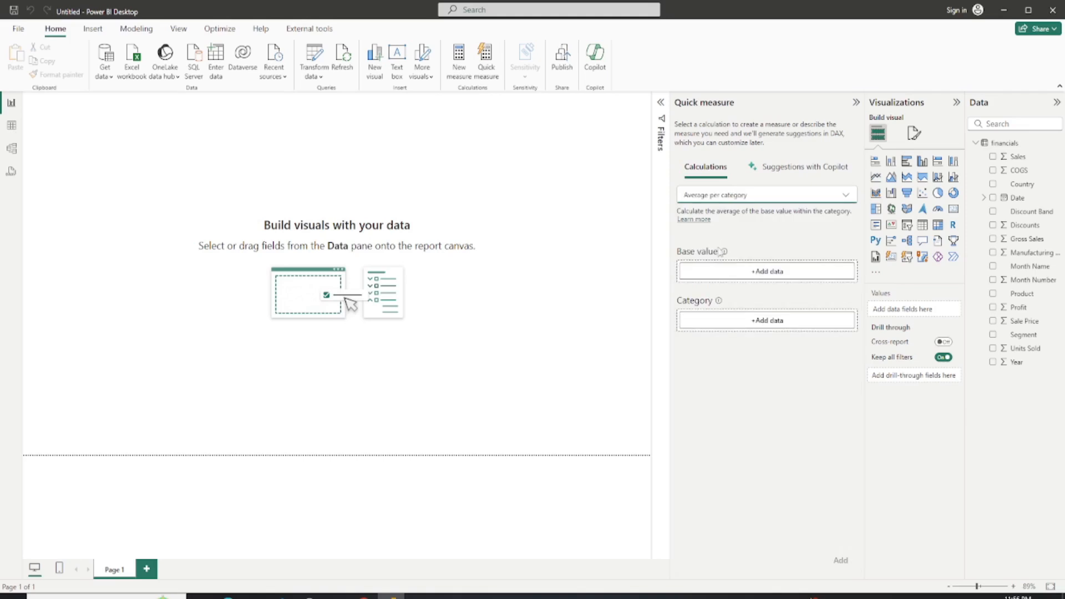
pyautogui.click(765, 273)
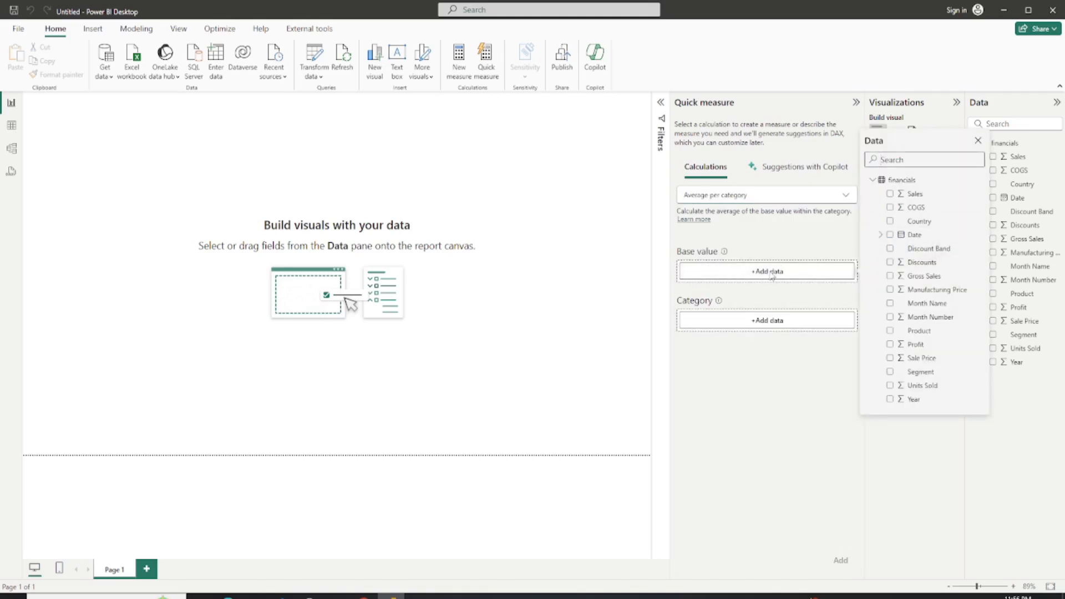
pyautogui.click(978, 141)
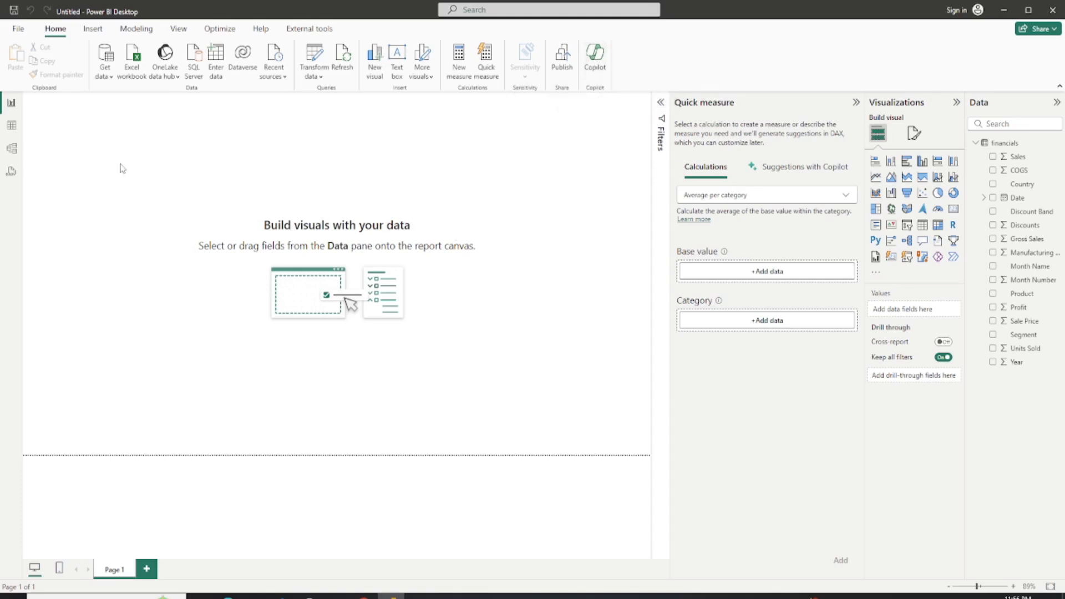
# Collapse the Quick measure and Visualizations panes to enlarge the report canvas area.
pyautogui.click(855, 103)
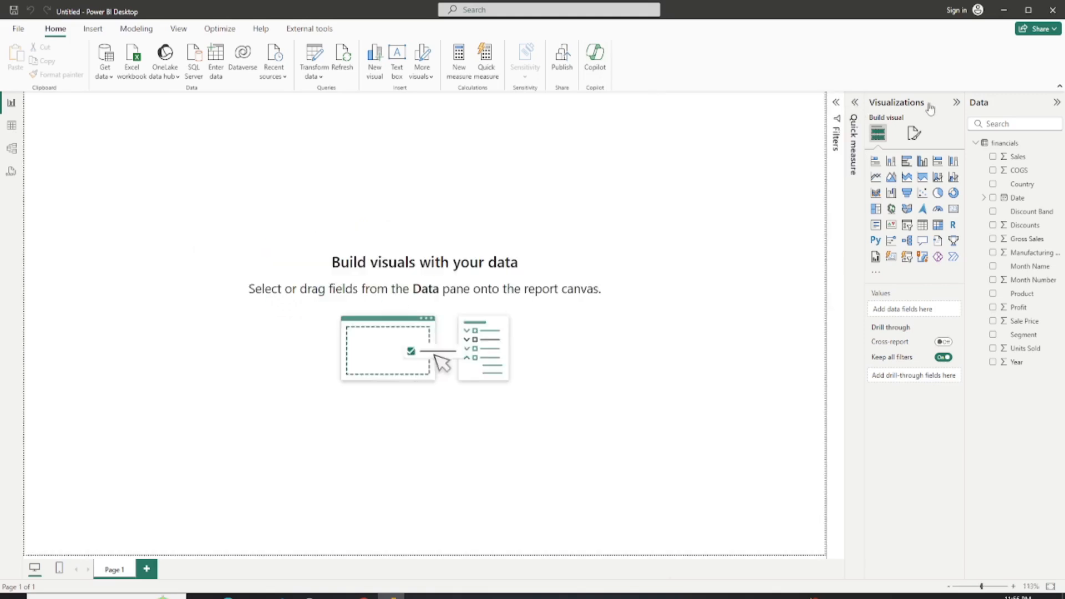
pyautogui.click(955, 103)
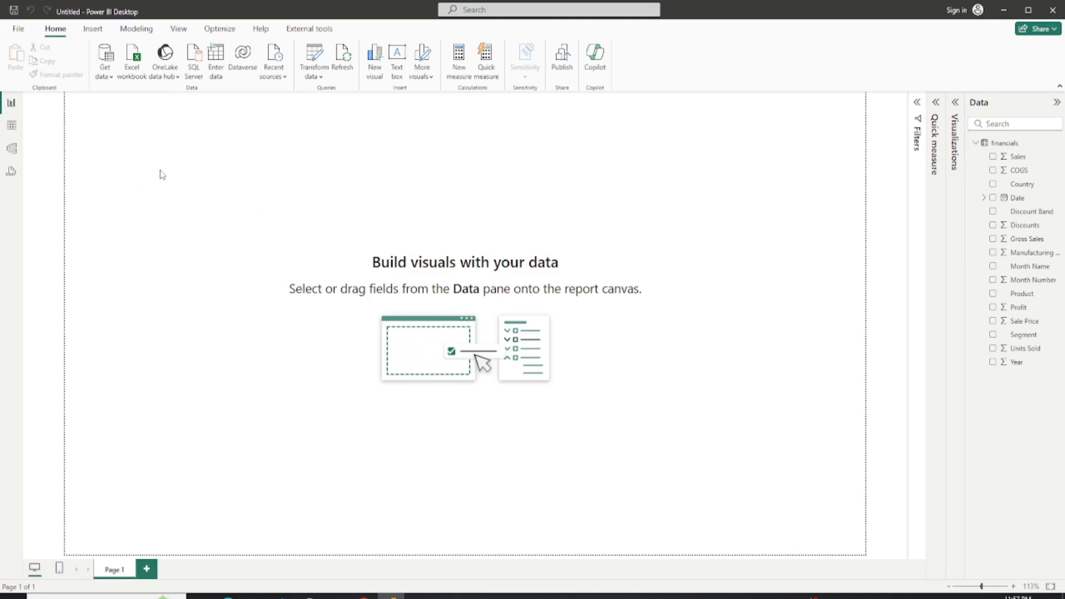
# Look through the financials table's rows, its model diagram and the semantic model items, dismissing the tour prompt.
pyautogui.click(12, 128)
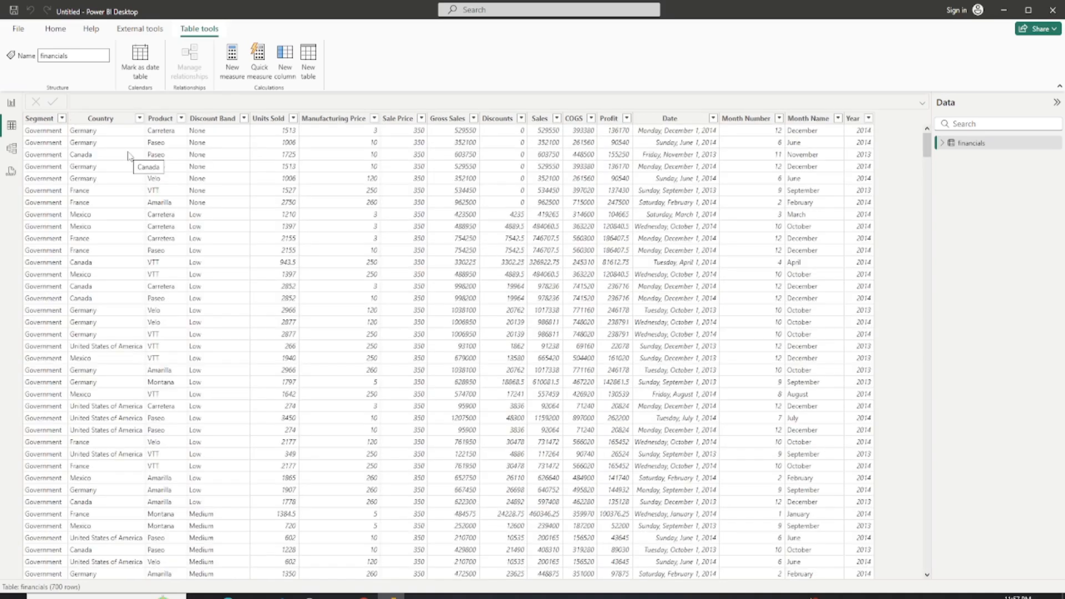
pyautogui.click(13, 150)
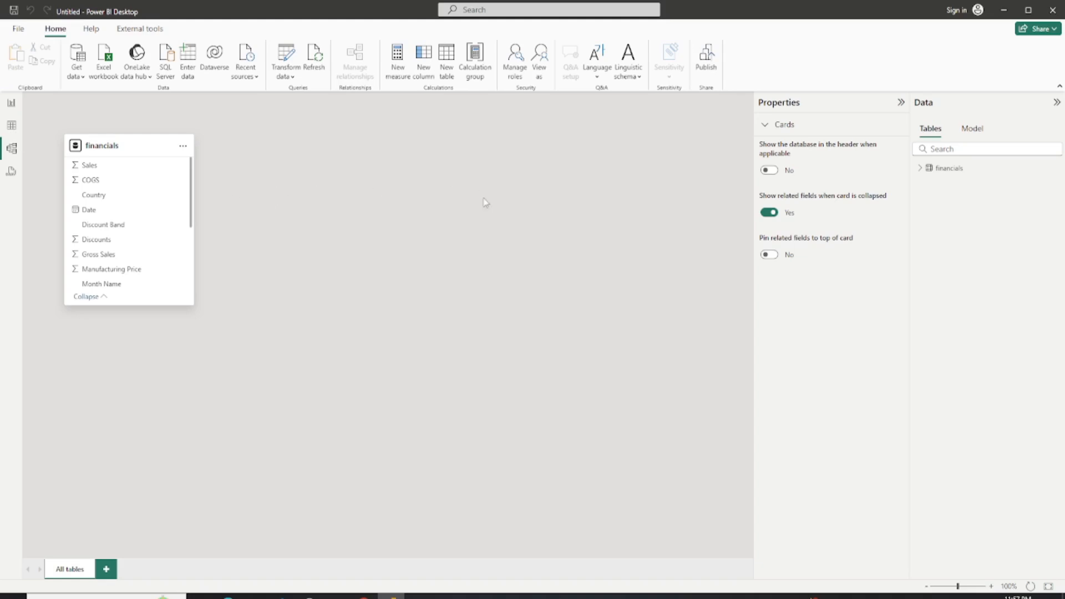
pyautogui.click(971, 129)
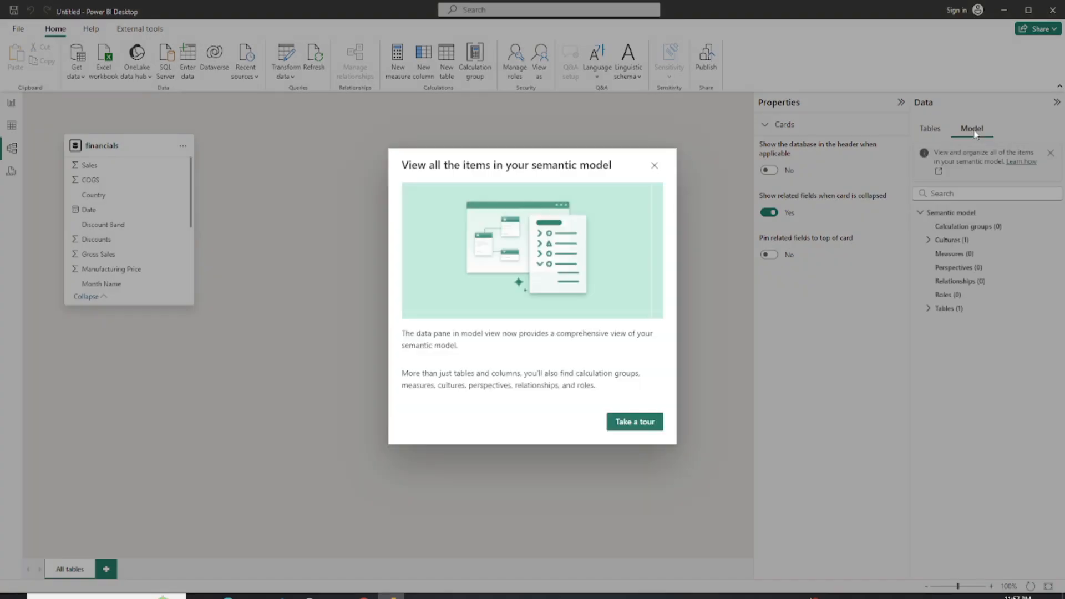
pyautogui.click(654, 165)
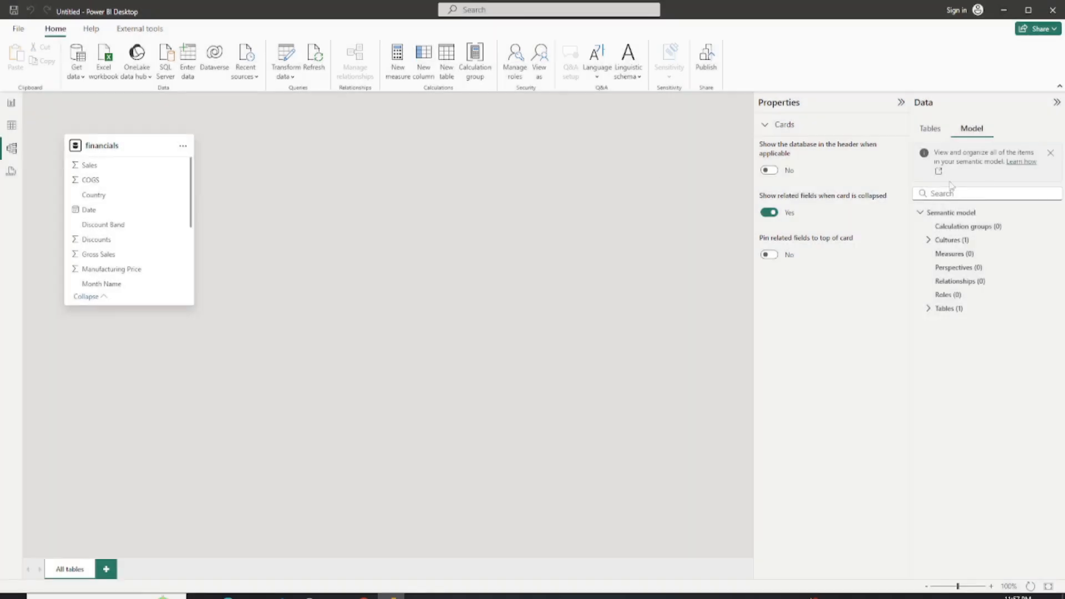
pyautogui.click(942, 308)
# View the DAX query editor without taking its tour and return to the report canvas.
pyautogui.click(11, 173)
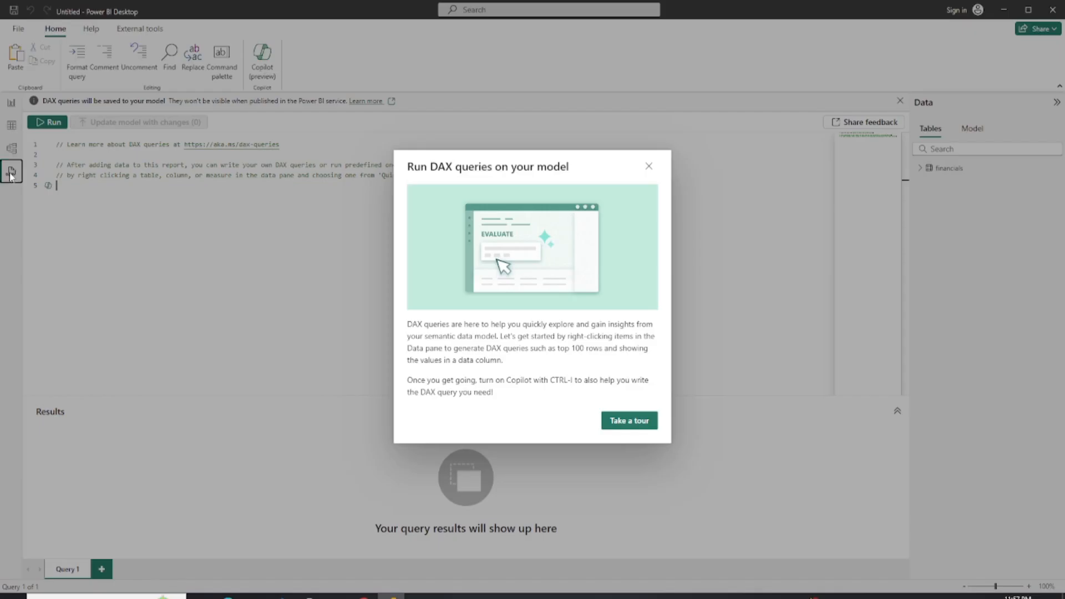
pyautogui.click(649, 167)
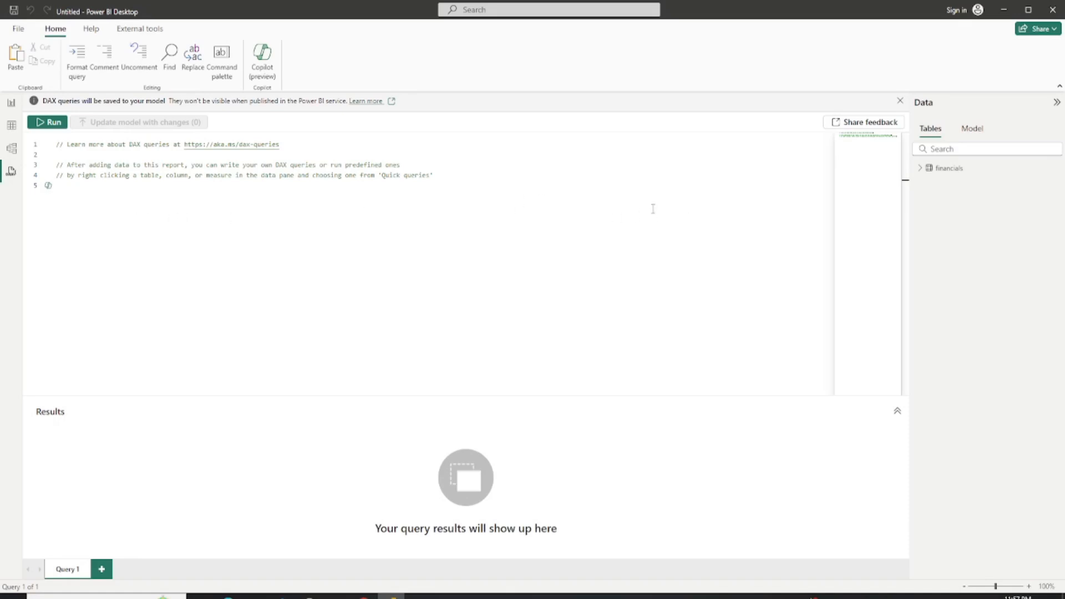
pyautogui.click(11, 104)
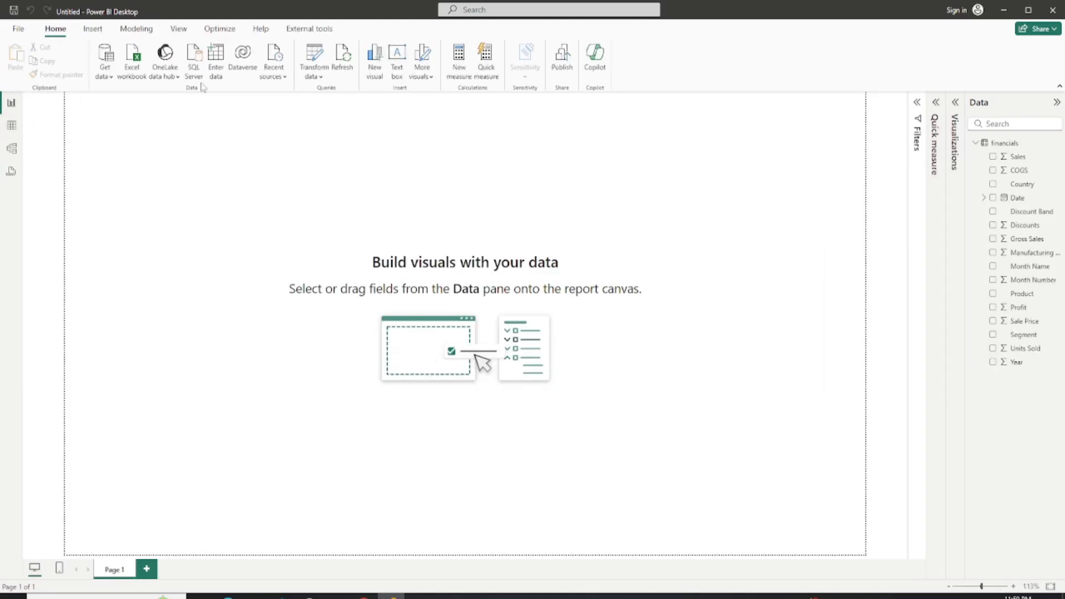
# Review the report theme gallery and the Customize theme name and color settings without applying changes.
pyautogui.click(179, 30)
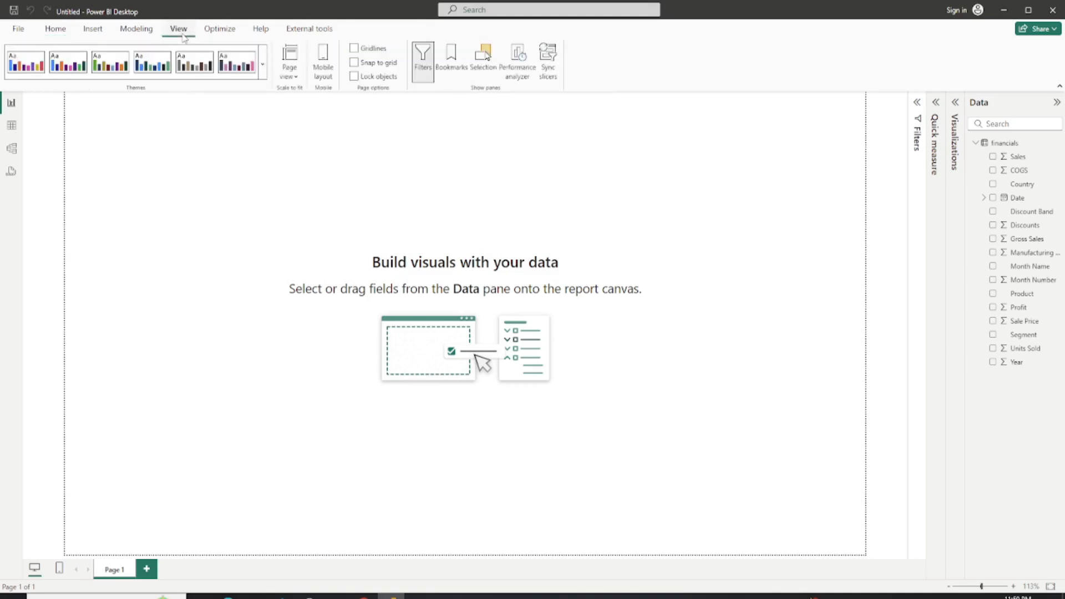
pyautogui.click(265, 79)
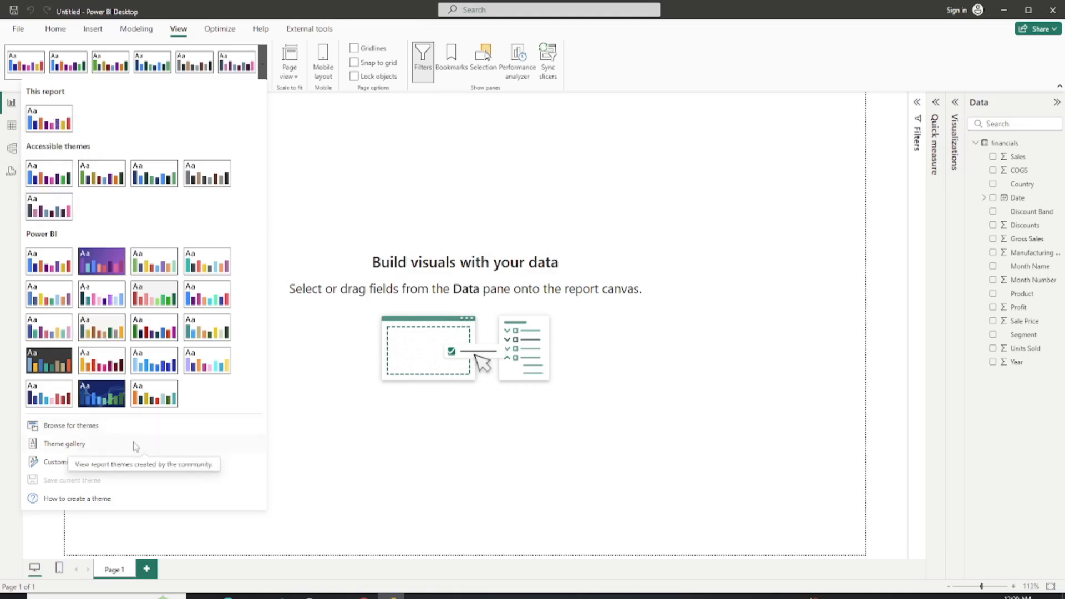
pyautogui.click(75, 469)
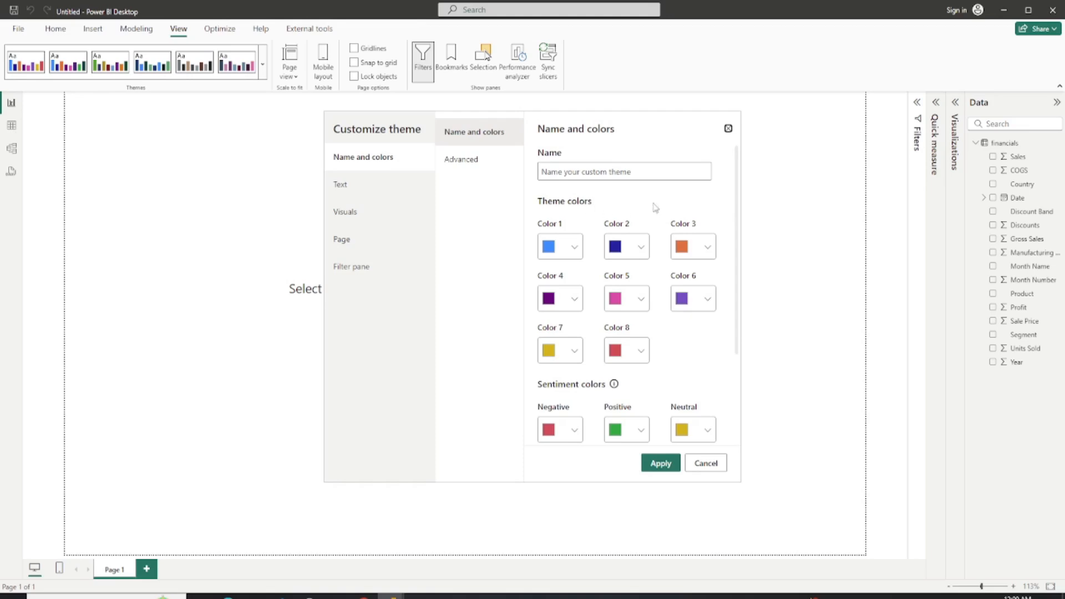
pyautogui.click(717, 460)
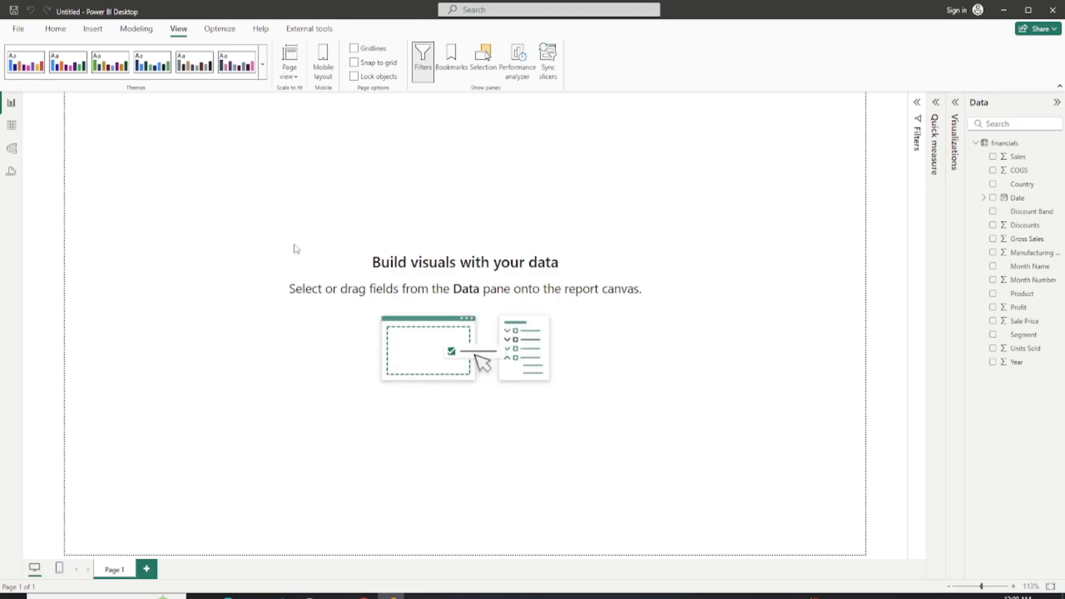
# View the page view sizing options and open the mobile layout, dismissing its introduction.
pyautogui.click(296, 78)
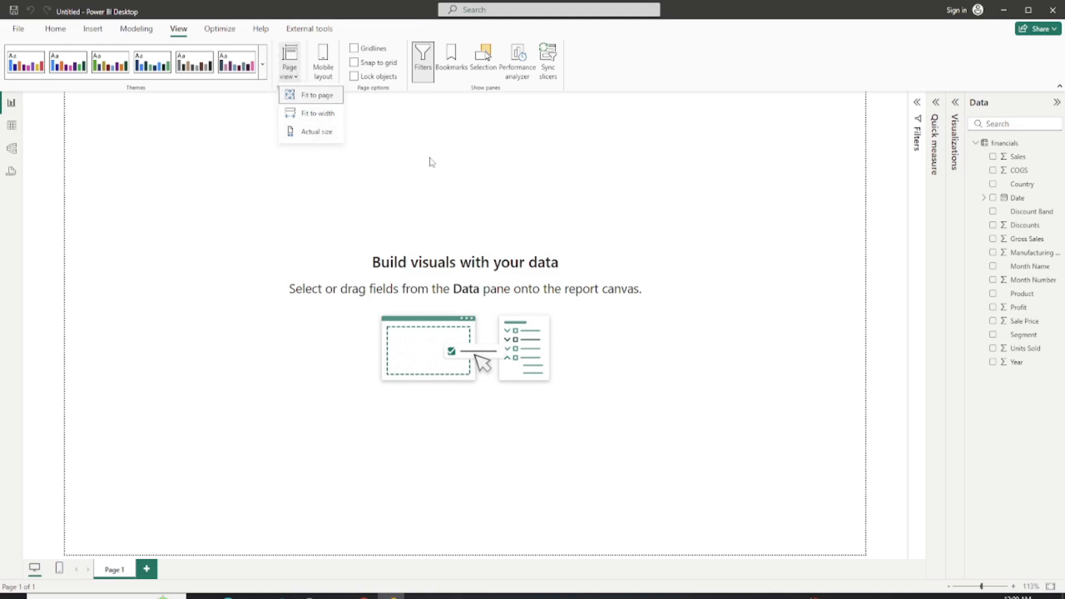
pyautogui.click(384, 135)
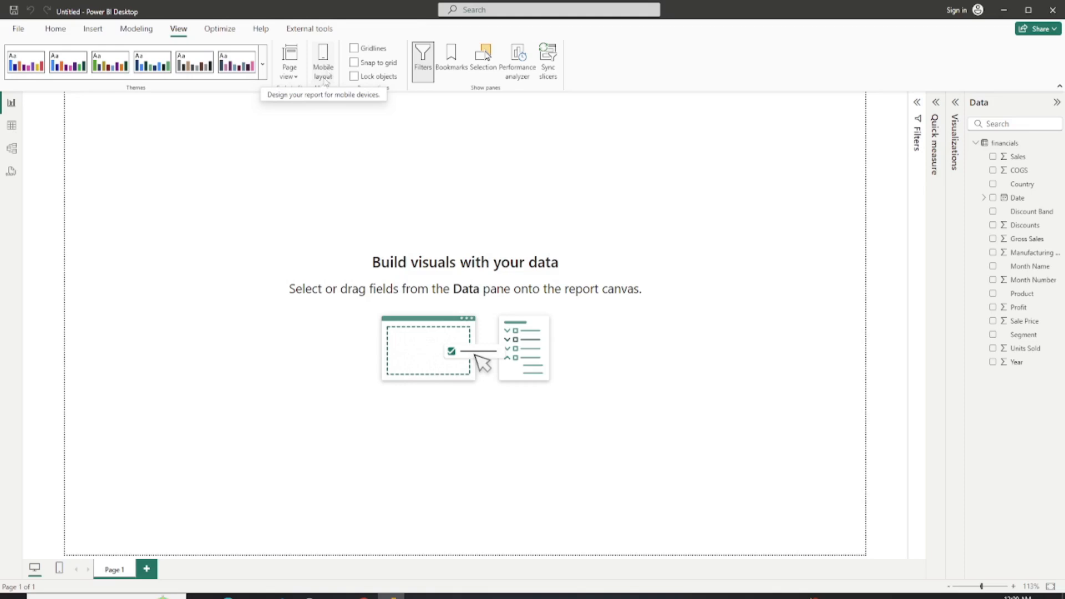
pyautogui.click(61, 571)
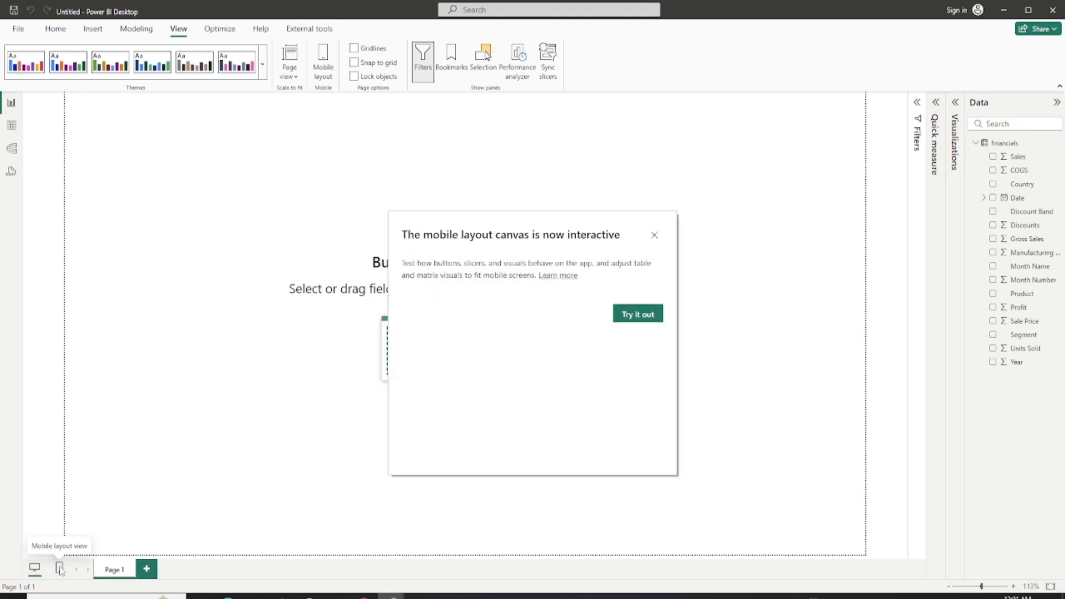
pyautogui.click(653, 235)
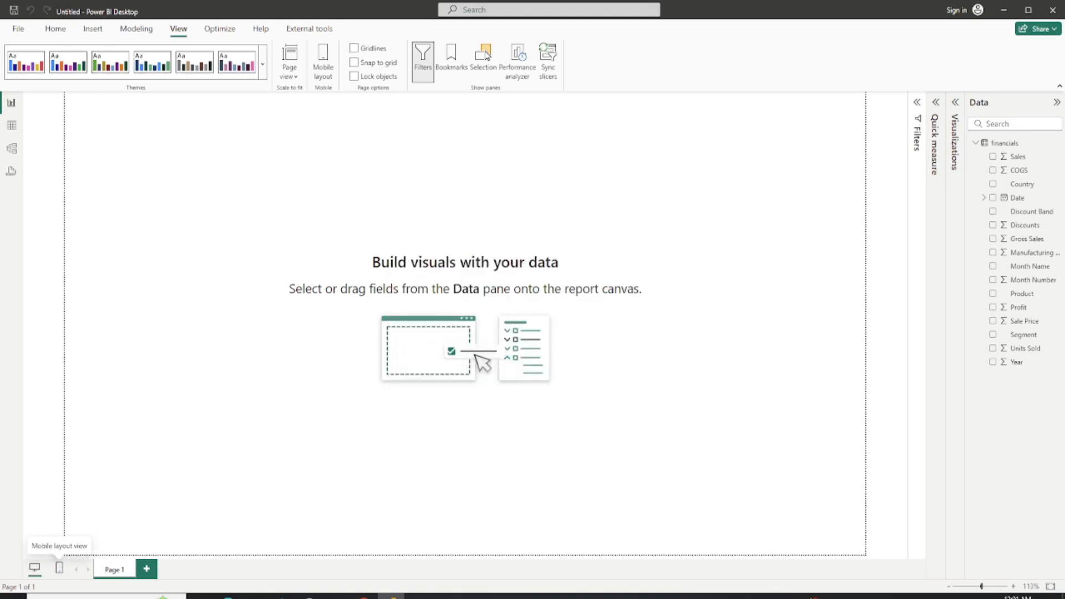
pyautogui.click(61, 571)
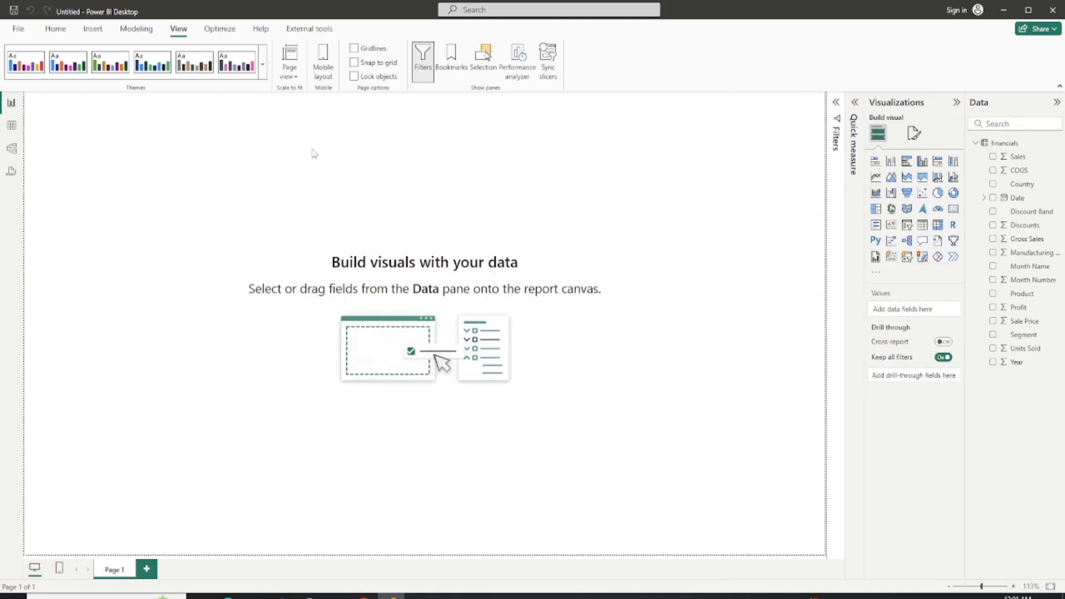
# Show gridlines on the report page and create a clustered column chart of Sales by Country.
pyautogui.click(360, 53)
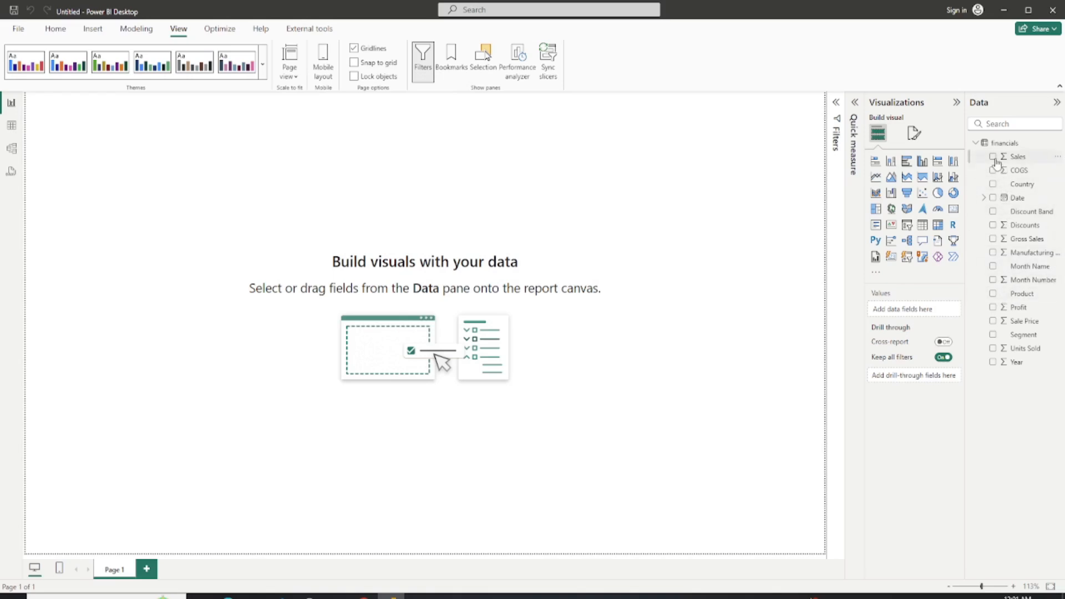
pyautogui.click(993, 185)
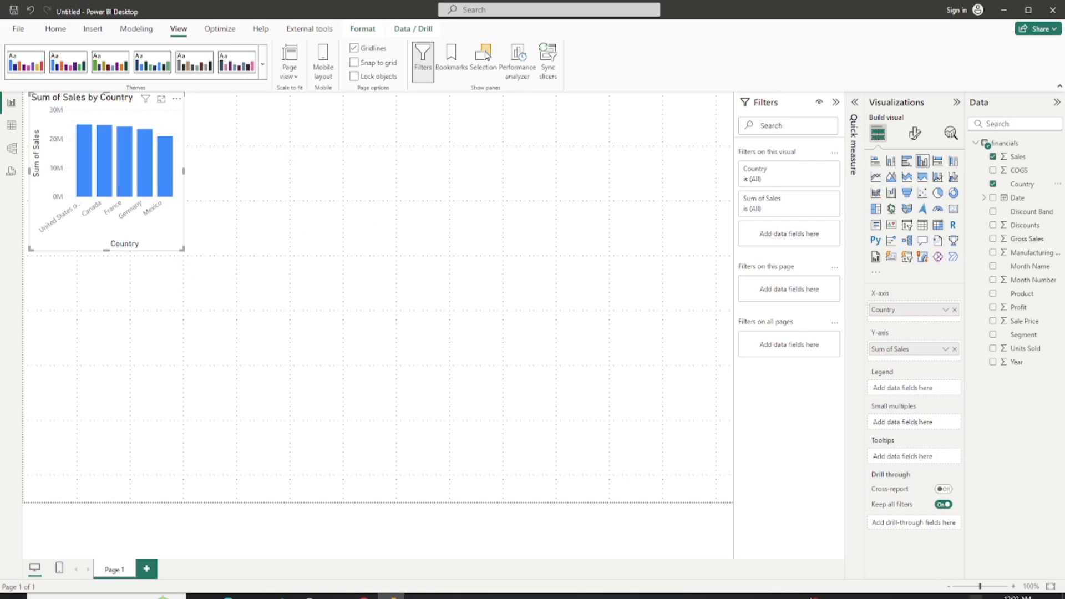
# Widen the Sum of Sales by Country chart slightly by extending its right edge without snapping.
pyautogui.click(994, 587)
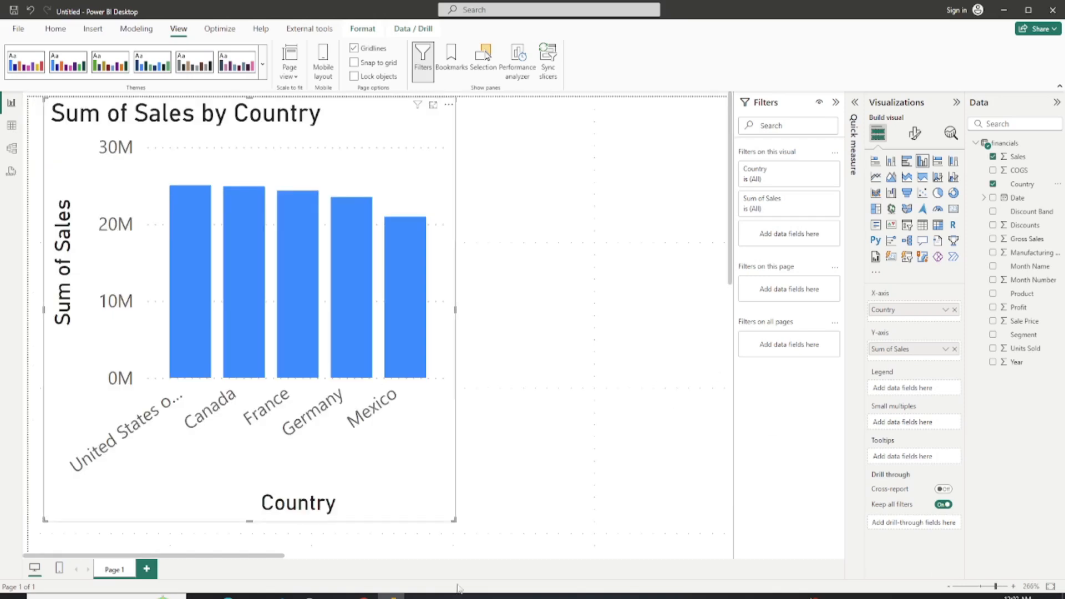
pyautogui.moveTo(456, 309); pyautogui.dragTo(470, 314)
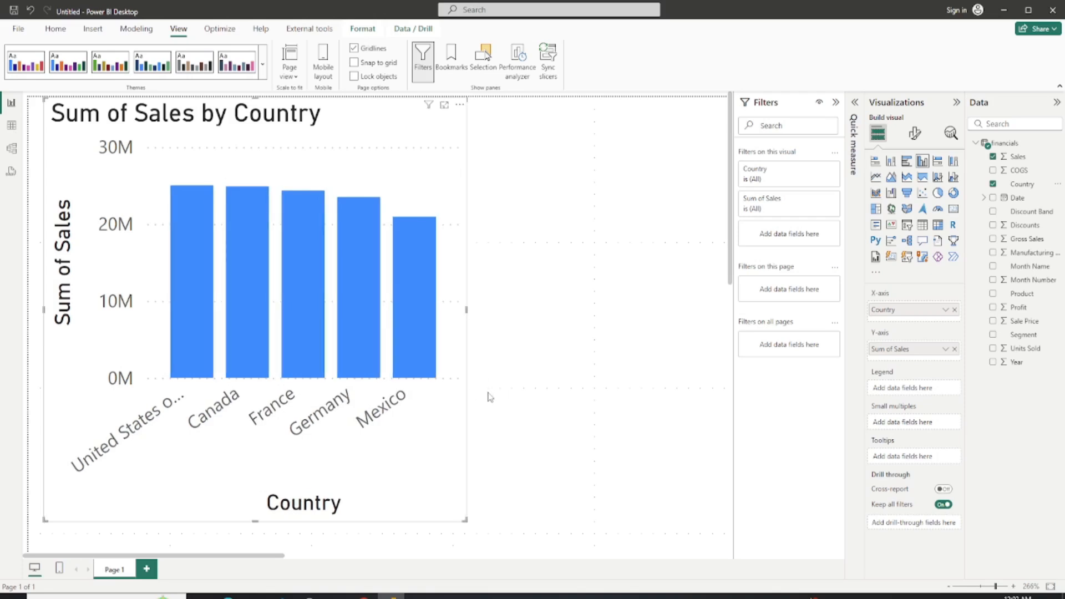
pyautogui.moveTo(467, 310); pyautogui.dragTo(471, 315)
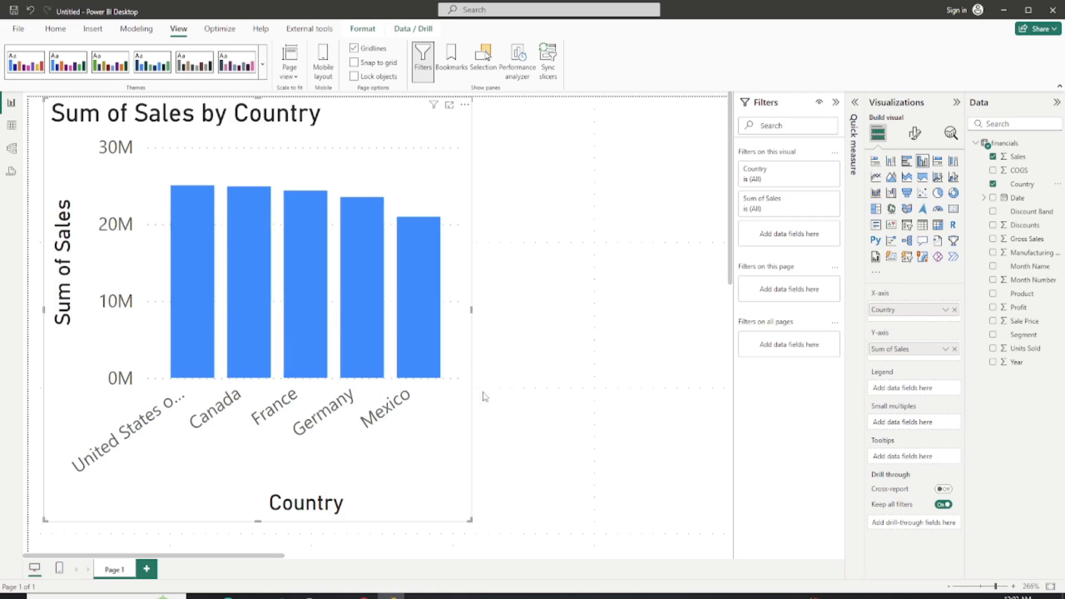
# Turn on Snap to grid and widen the Sum of Sales by Country chart in grid increments.
pyautogui.click(354, 62)
pyautogui.moveTo(472, 314); pyautogui.dragTo(505, 313)
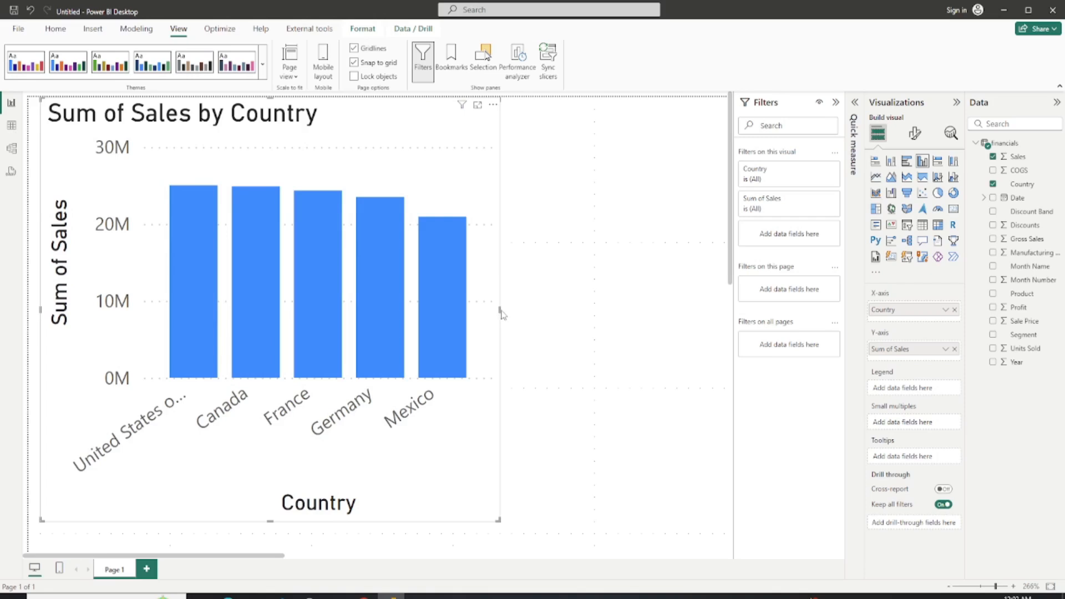
pyautogui.click(508, 315)
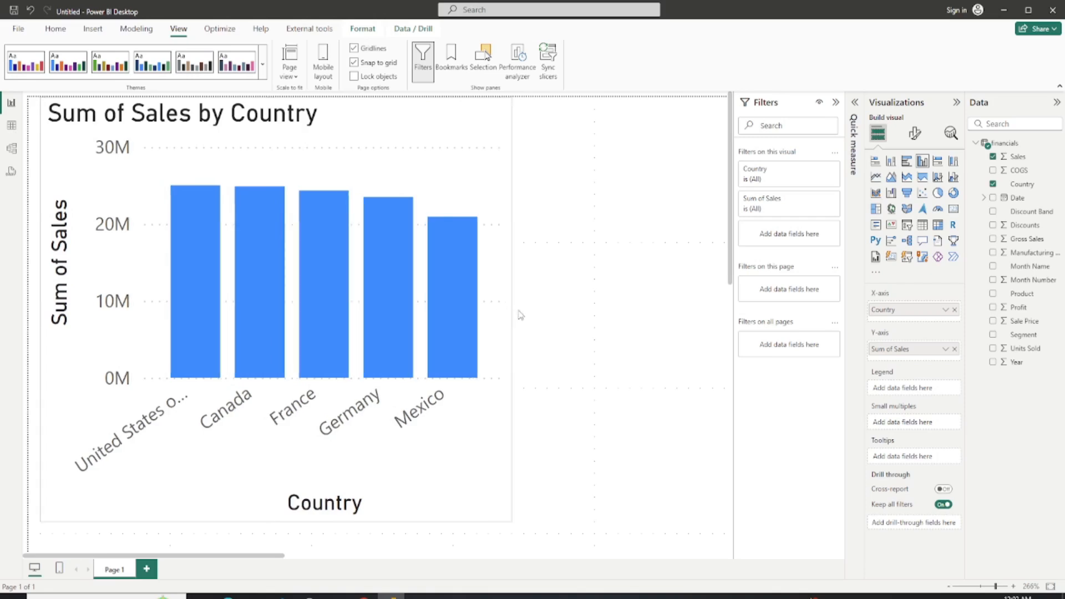
pyautogui.moveTo(519, 315); pyautogui.dragTo(525, 314)
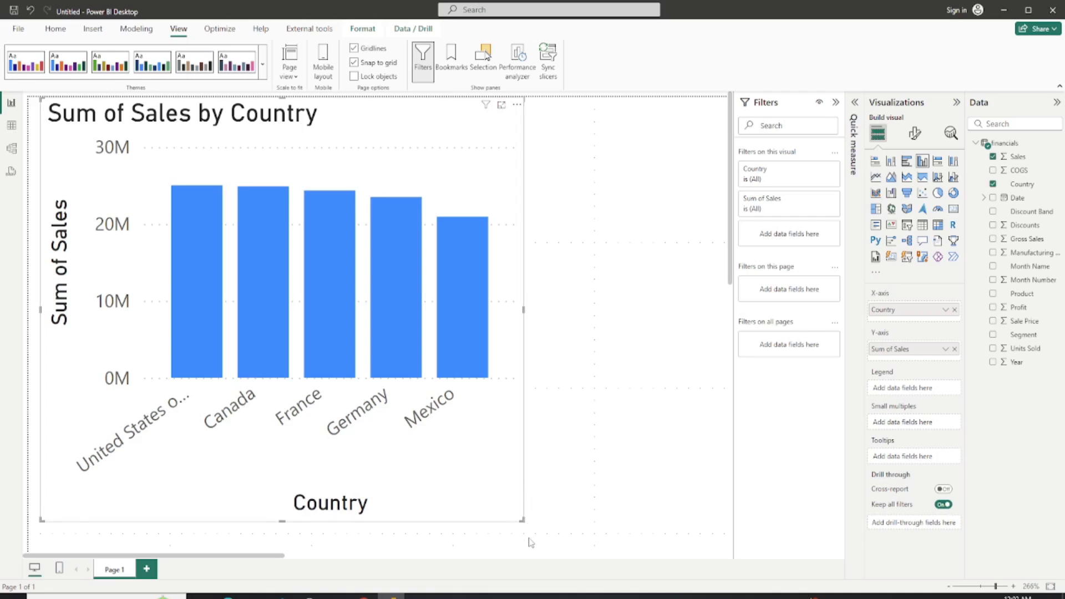
# Shrink the chart and move it away from the page's upper-left corner, testing Lock objects and leaving it off.
pyautogui.moveTo(515, 502); pyautogui.dragTo(405, 337)
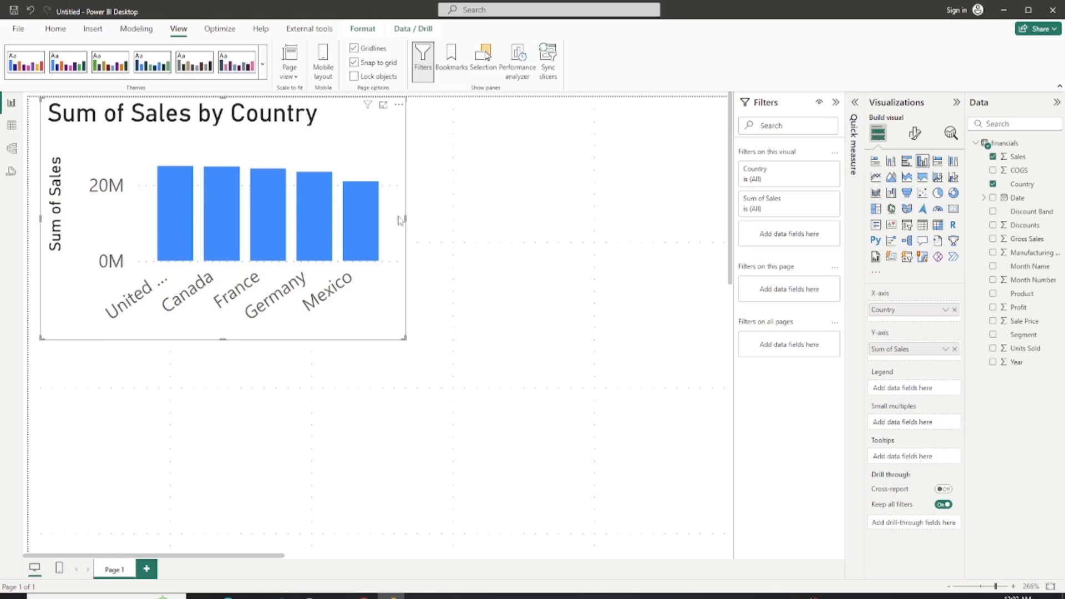
pyautogui.moveTo(387, 196); pyautogui.dragTo(394, 212)
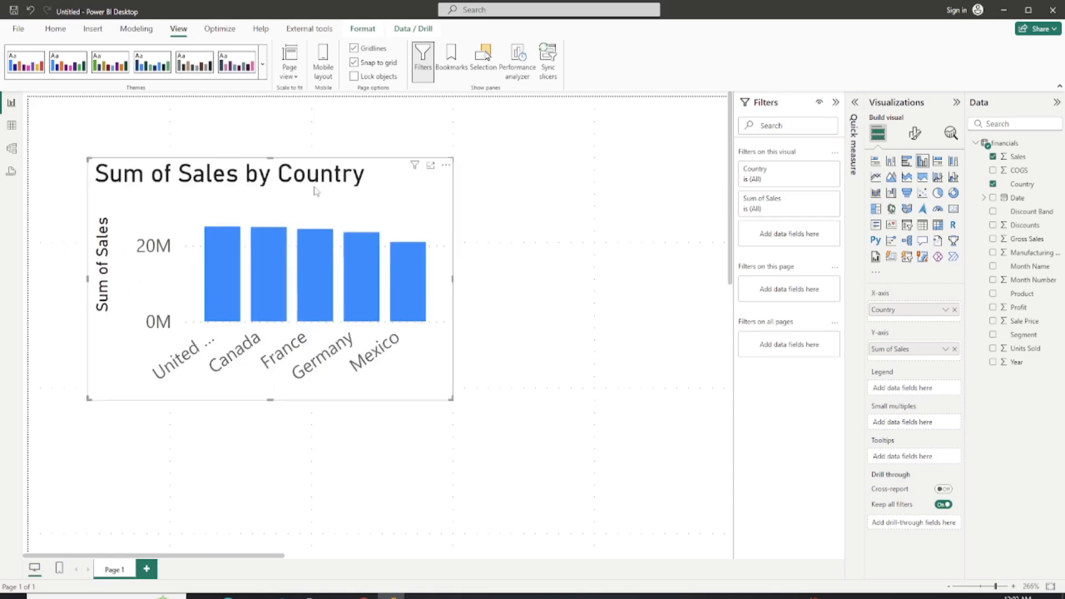
pyautogui.click(353, 77)
pyautogui.click(354, 77)
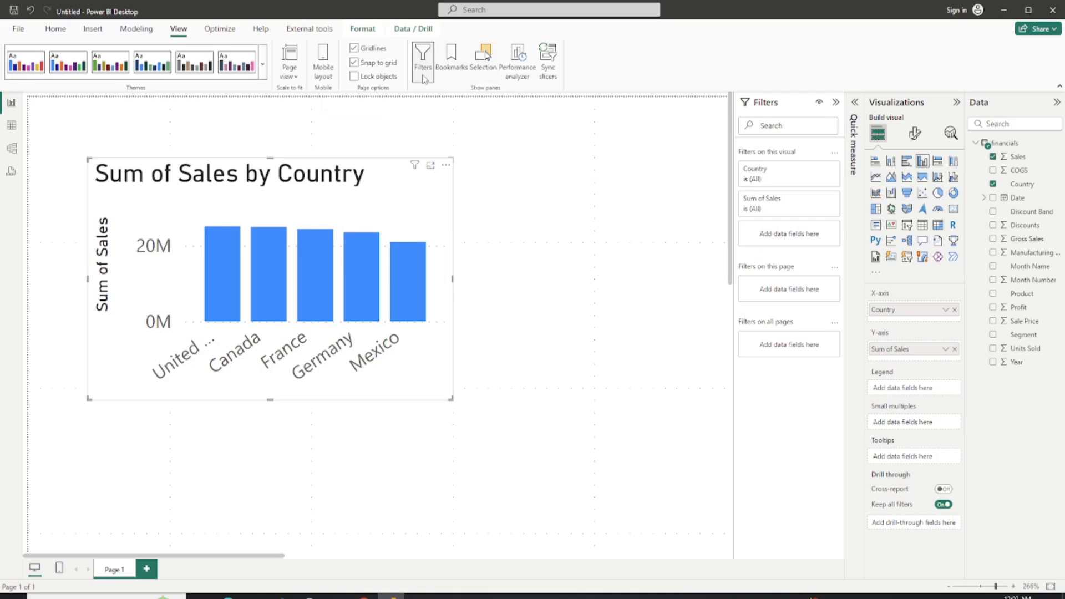
# Examine the chart's Country filter options and the Bookmarks, Selection and Performance analyzer panes.
pyautogui.click(780, 180)
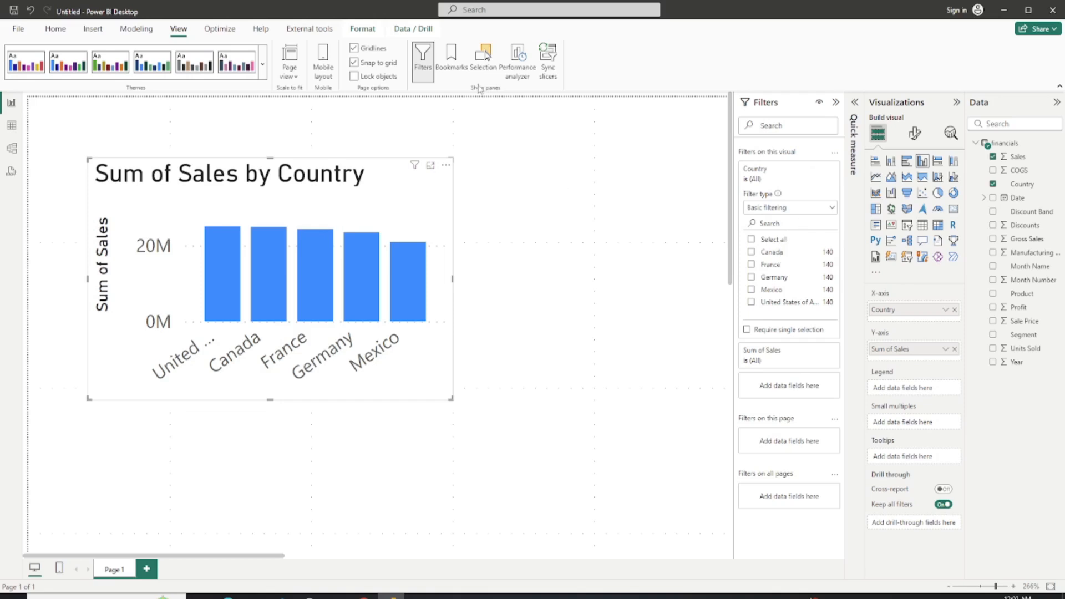
pyautogui.click(451, 62)
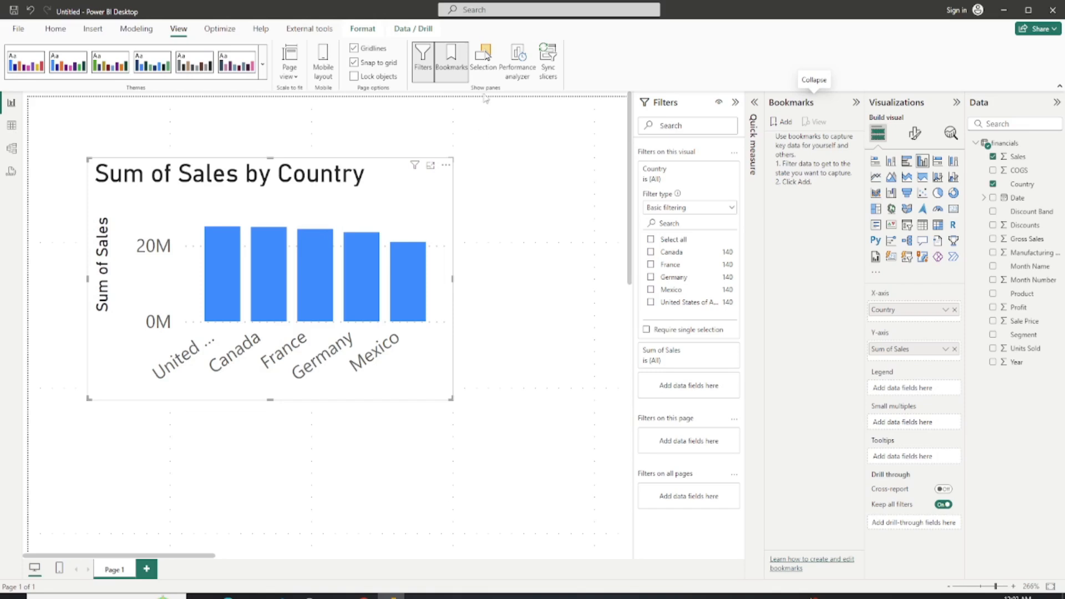
pyautogui.click(484, 56)
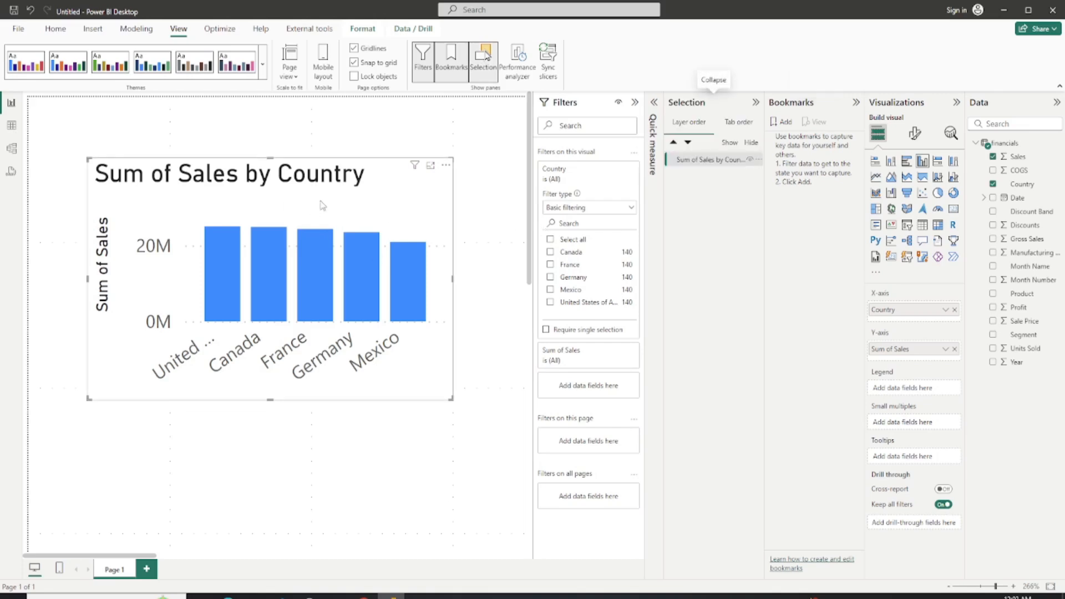
pyautogui.click(693, 166)
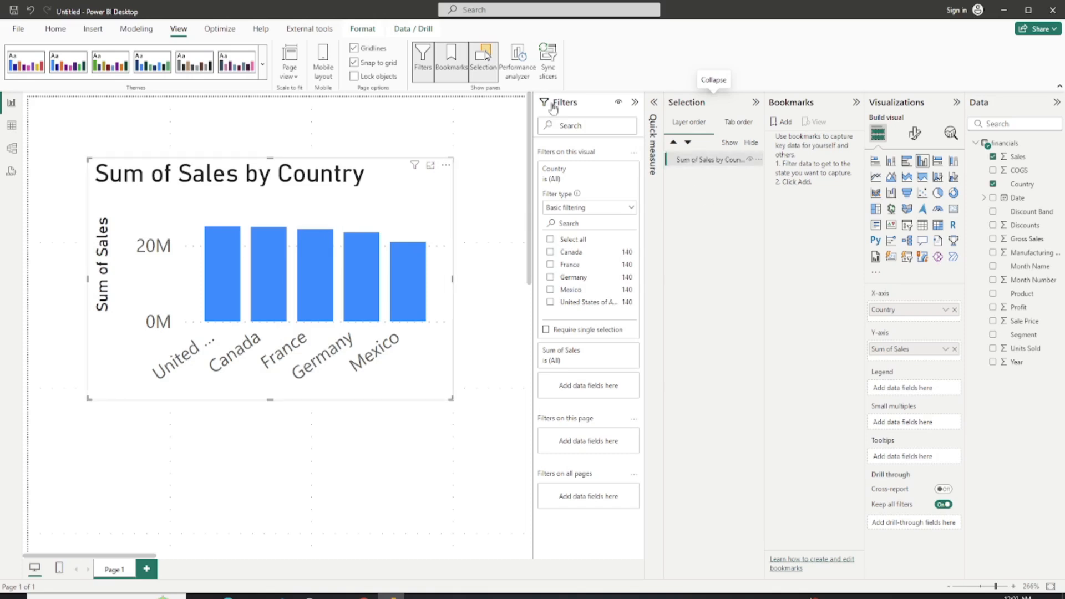
pyautogui.click(516, 62)
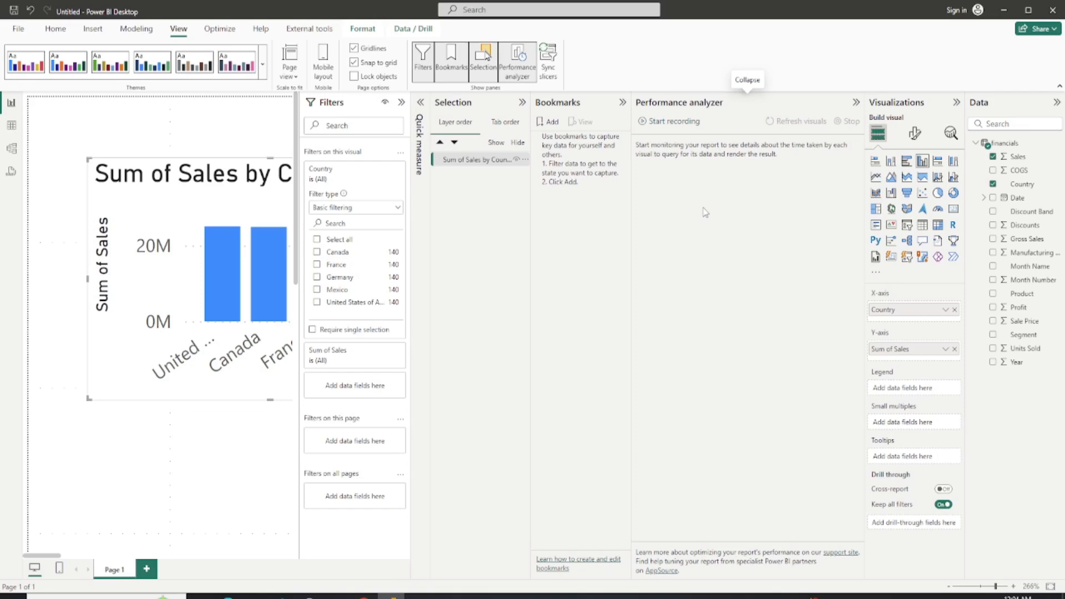
# Collapse the Performance analyzer, Bookmarks and Selection panes to free up canvas space.
pyautogui.click(856, 102)
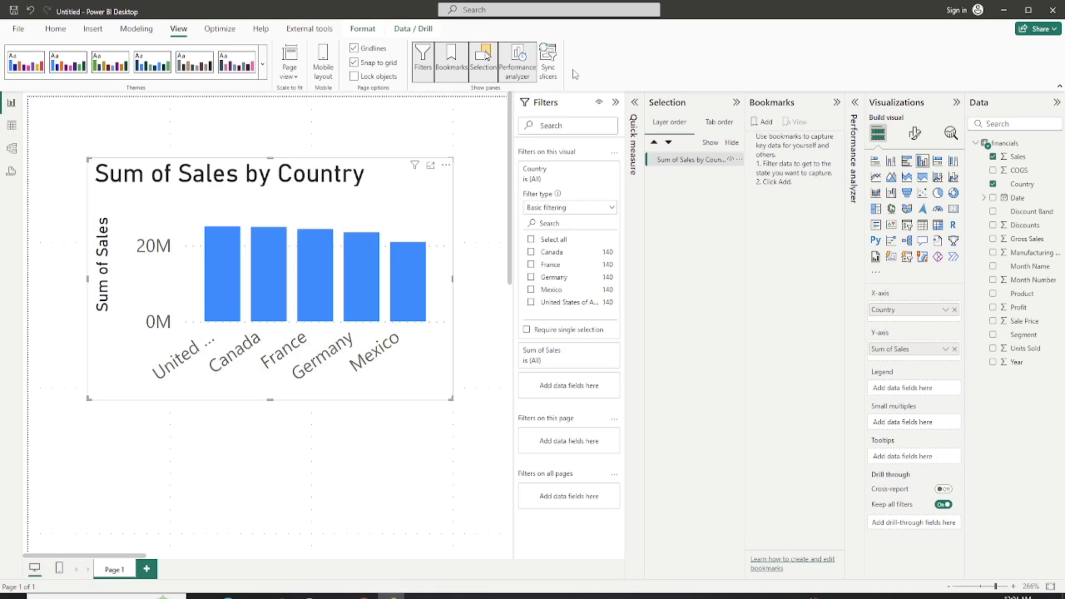
pyautogui.click(836, 105)
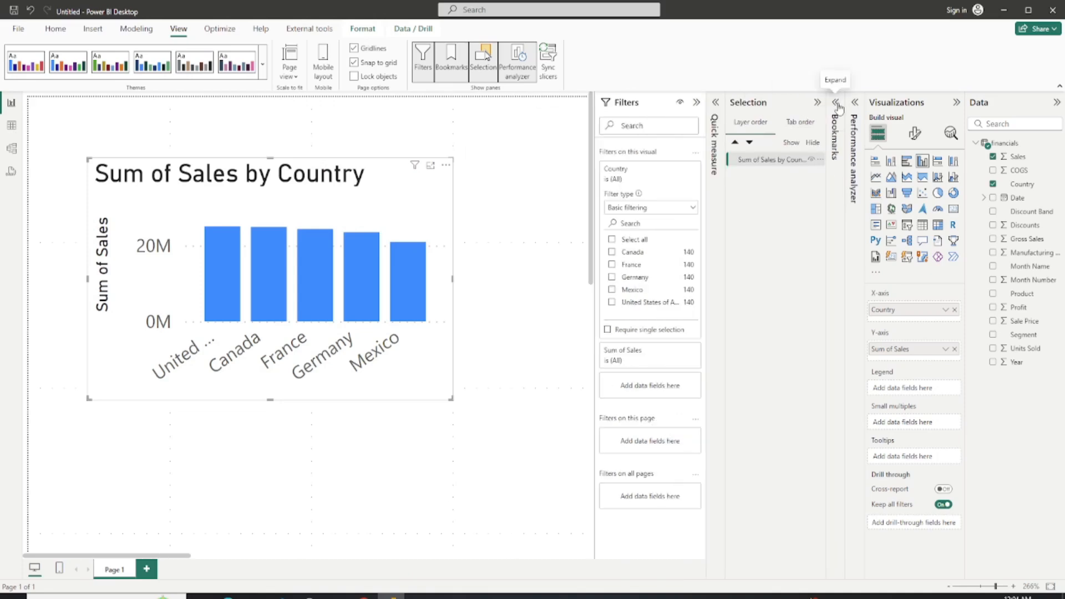
pyautogui.click(815, 104)
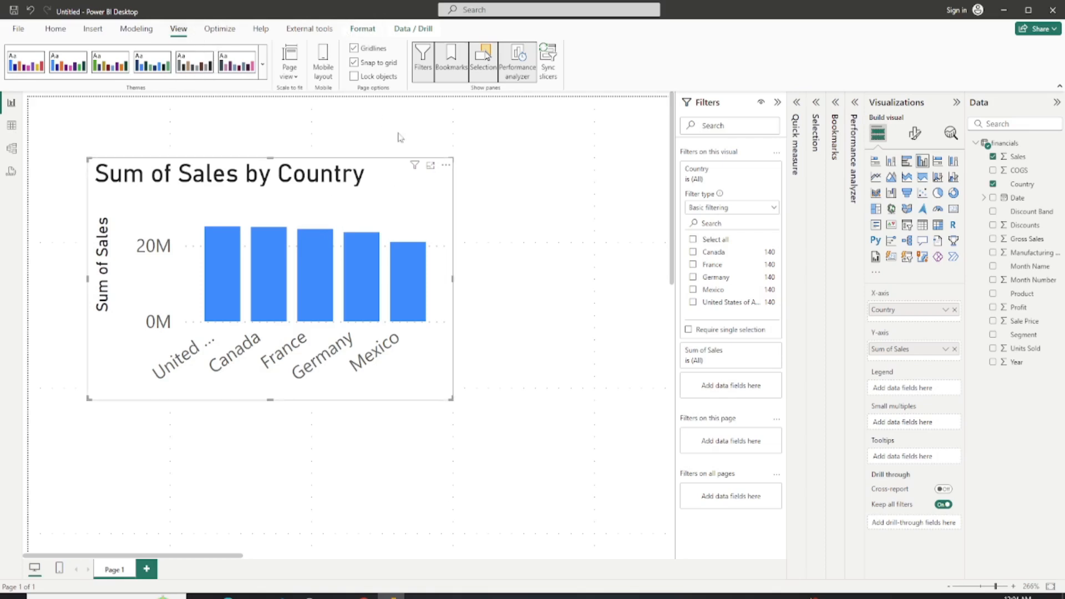
# Examine the chart's formatting and arrangement commands, including the Bring forward options, and its Data / Drill commands.
pyautogui.click(364, 30)
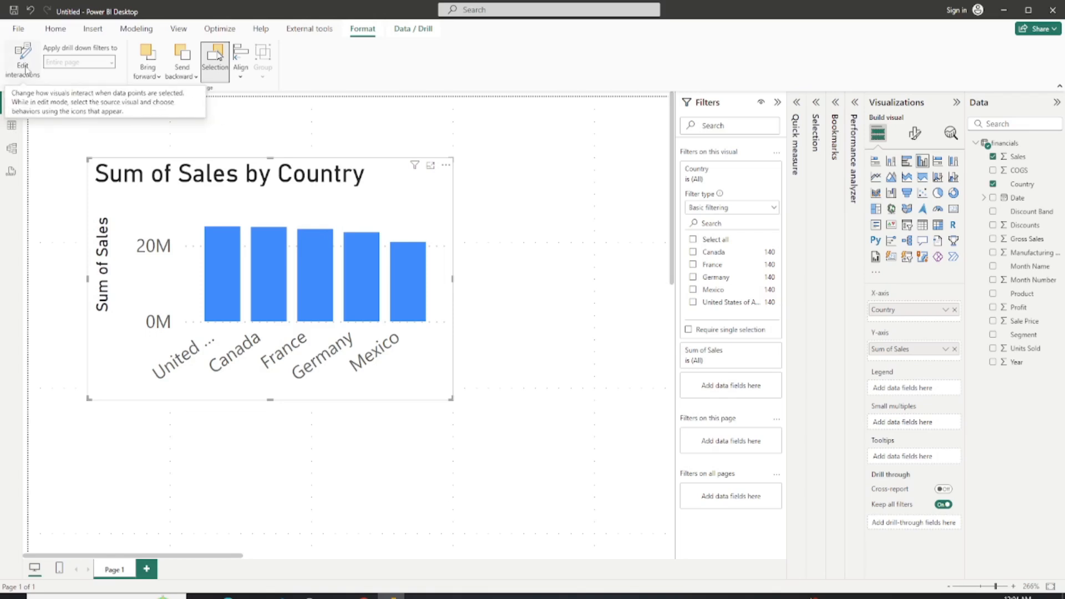
pyautogui.click(153, 79)
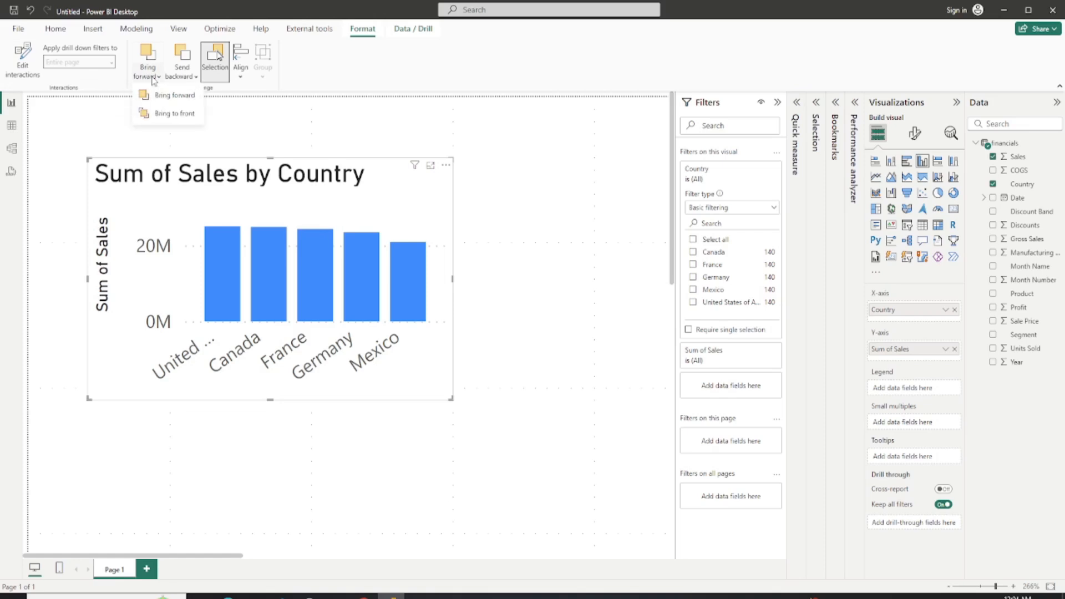
pyautogui.click(413, 30)
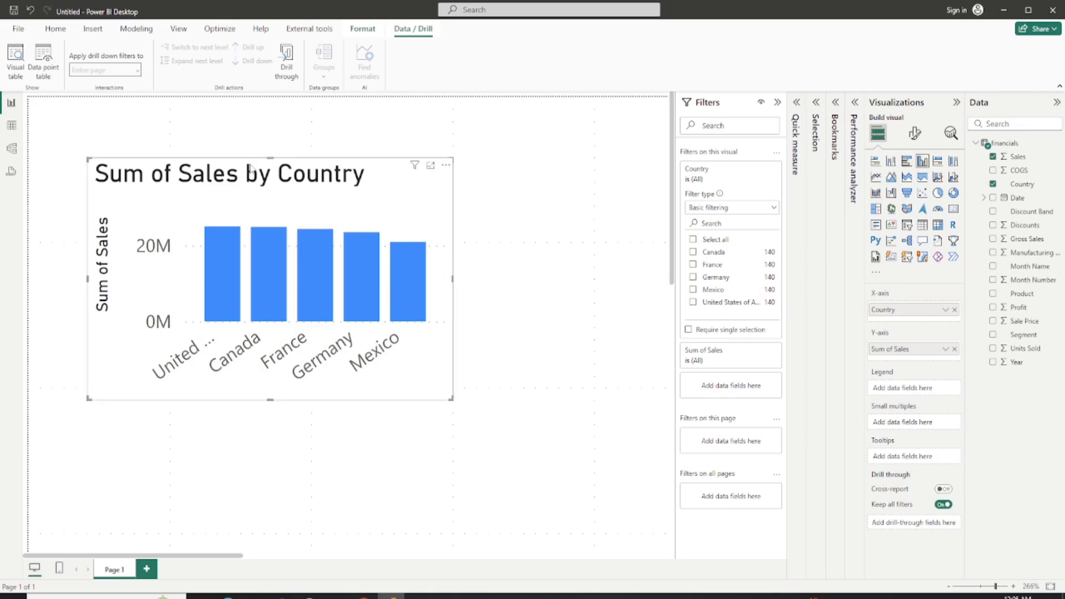
# Add a blank report page, insert a new empty column visual on it and shrink the visual.
pyautogui.click(93, 30)
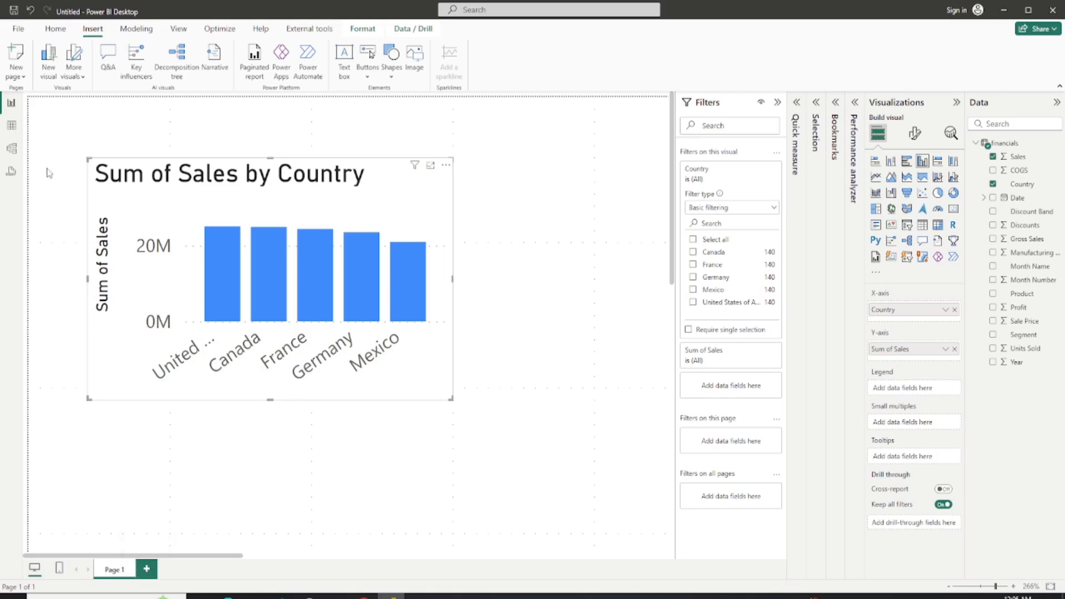
pyautogui.click(24, 79)
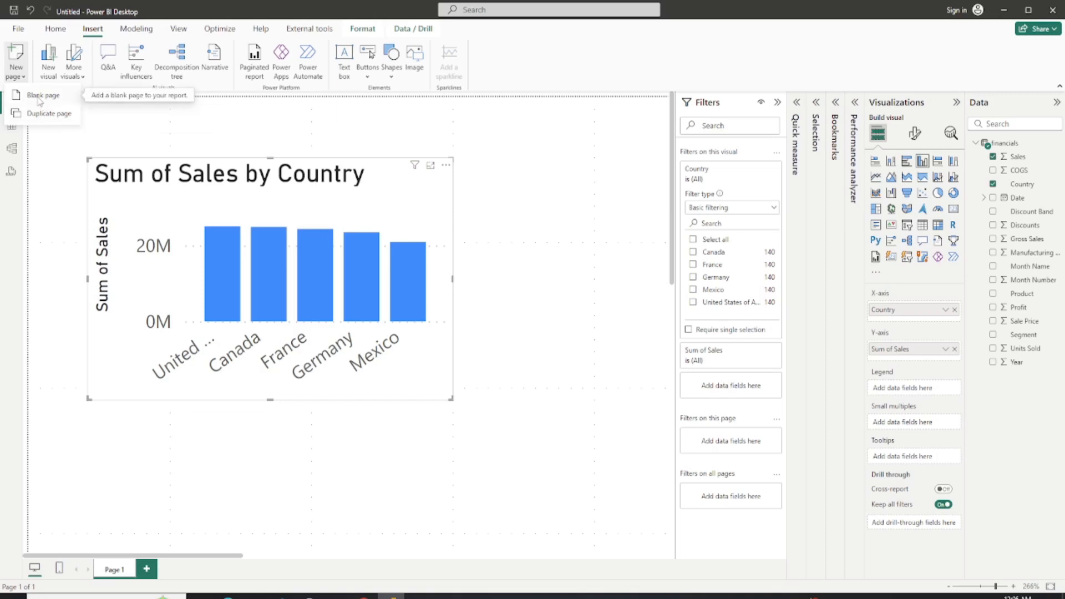
pyautogui.click(39, 98)
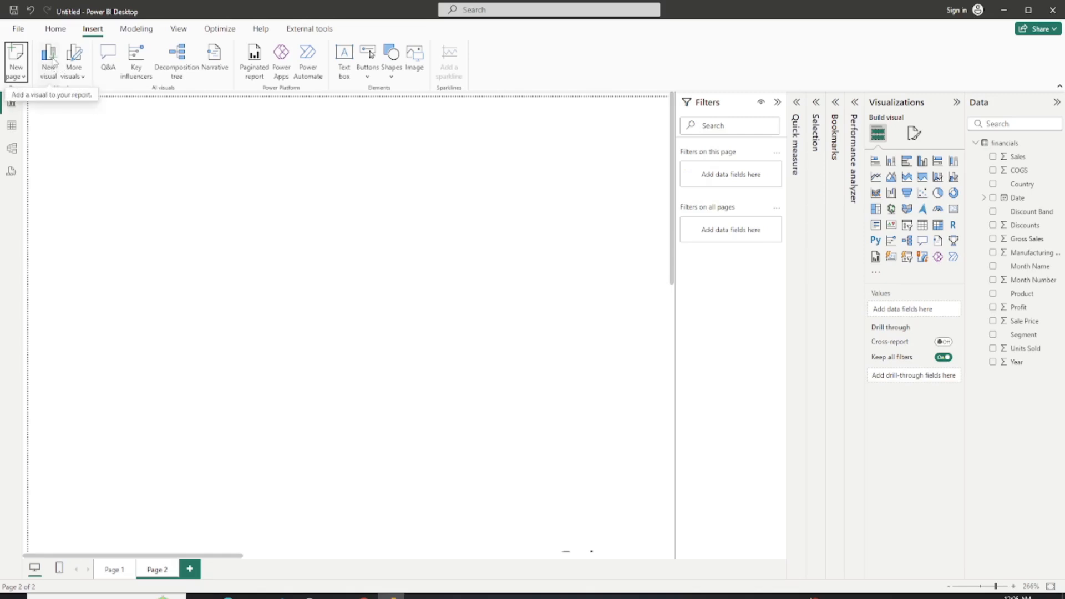
pyautogui.click(51, 61)
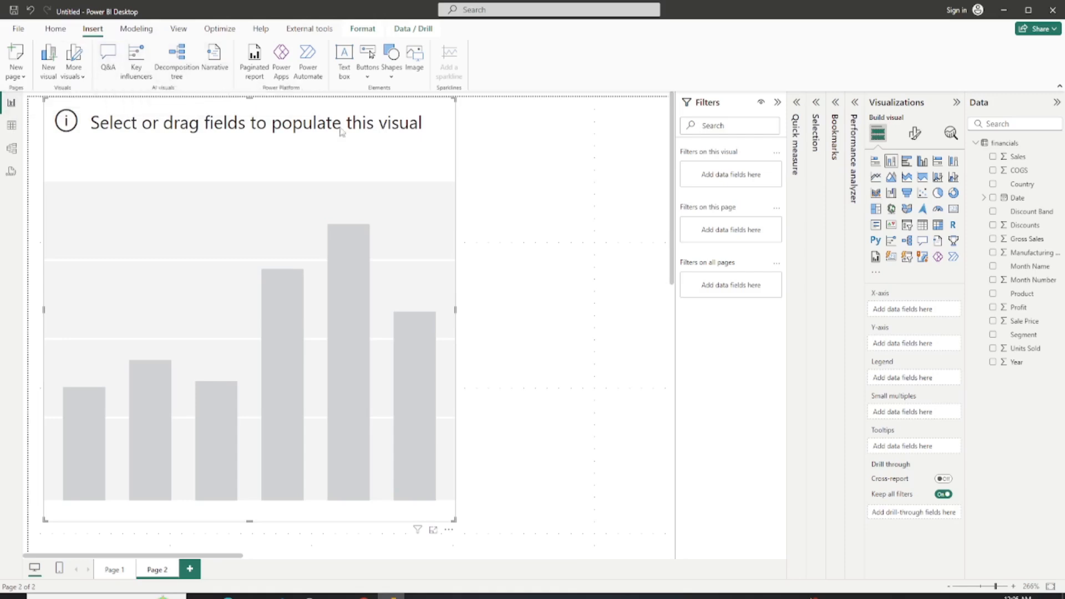
pyautogui.moveTo(453, 519); pyautogui.dragTo(369, 351)
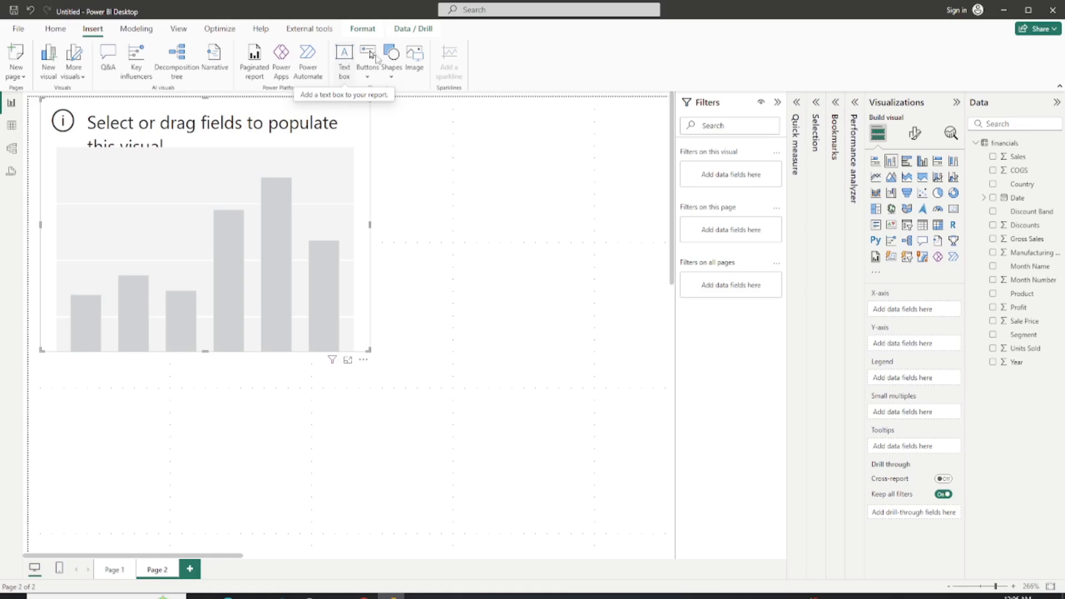
# Look through the button types and shapes available for insertion.
pyautogui.click(366, 77)
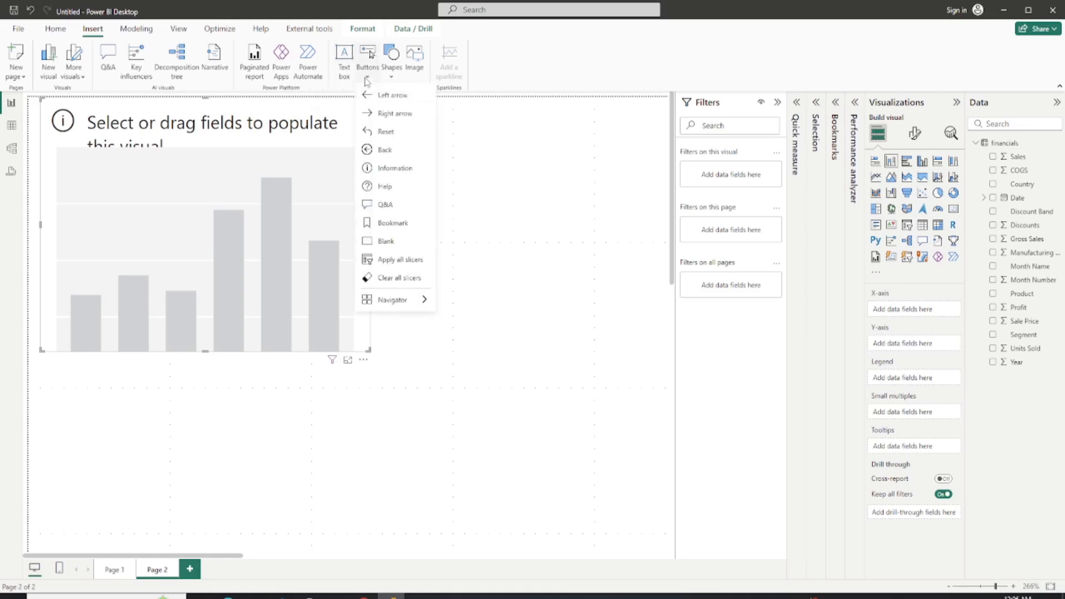
pyautogui.click(393, 78)
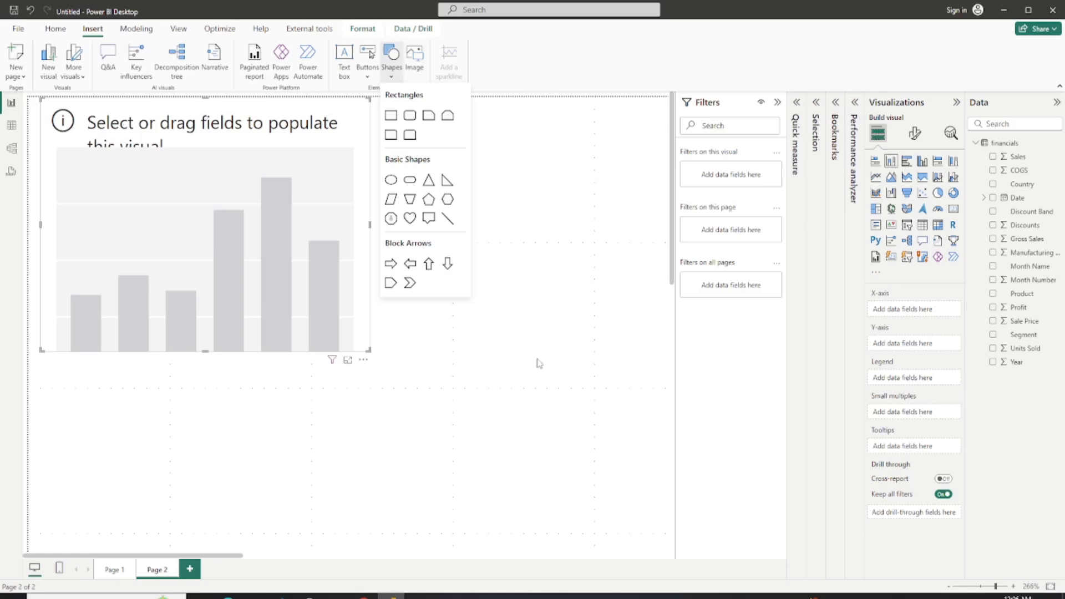
# Examine the modeling commands, including the New parameter types and the Manage security roles dialog, and close the dialog without adding a role.
pyautogui.click(138, 31)
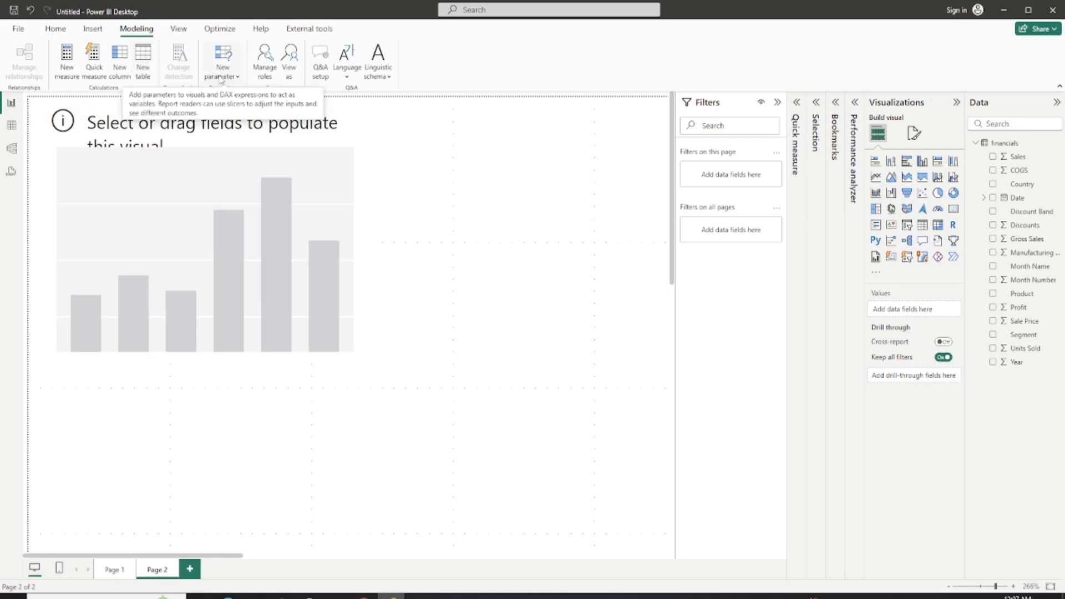
pyautogui.click(220, 78)
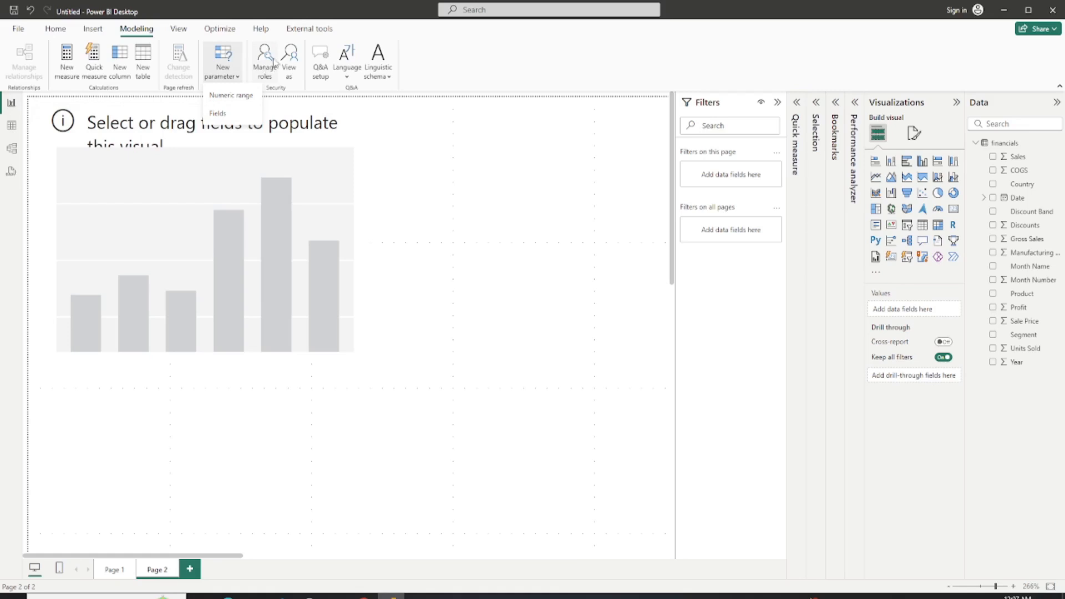
pyautogui.click(309, 29)
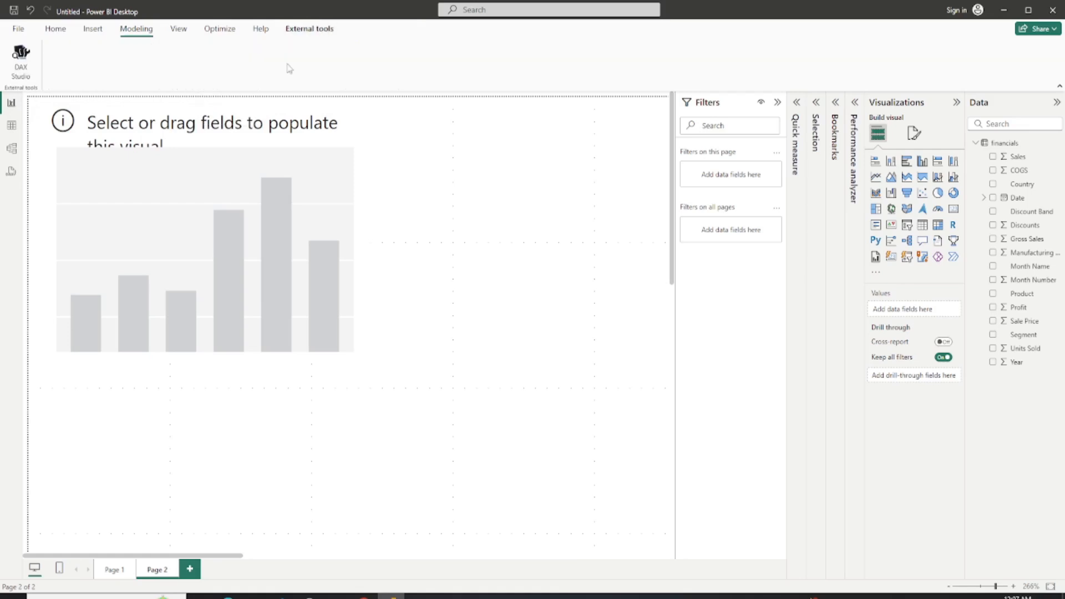
pyautogui.click(133, 31)
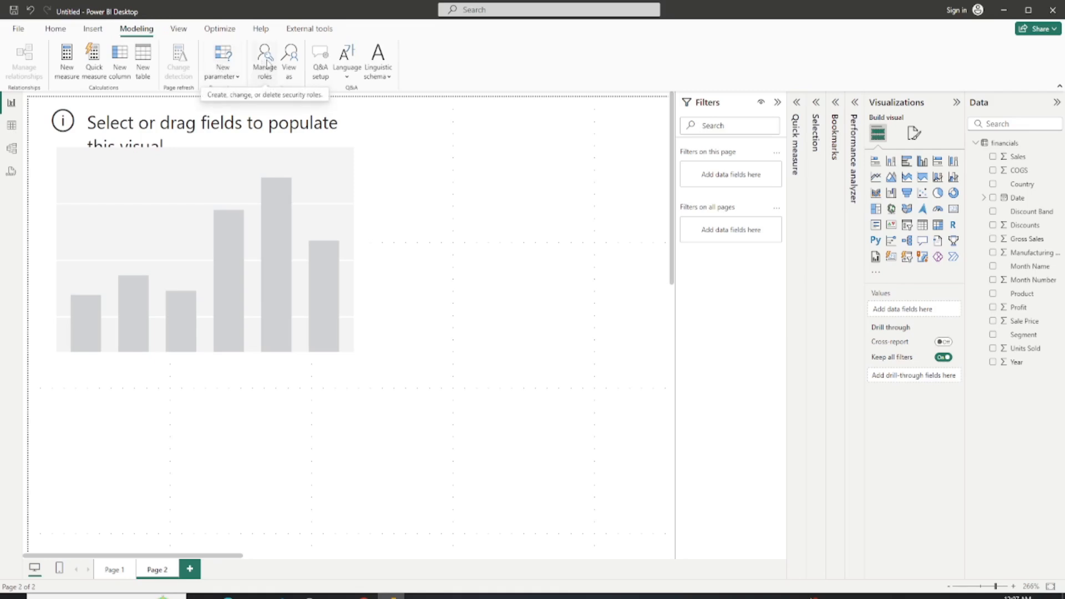
pyautogui.click(267, 65)
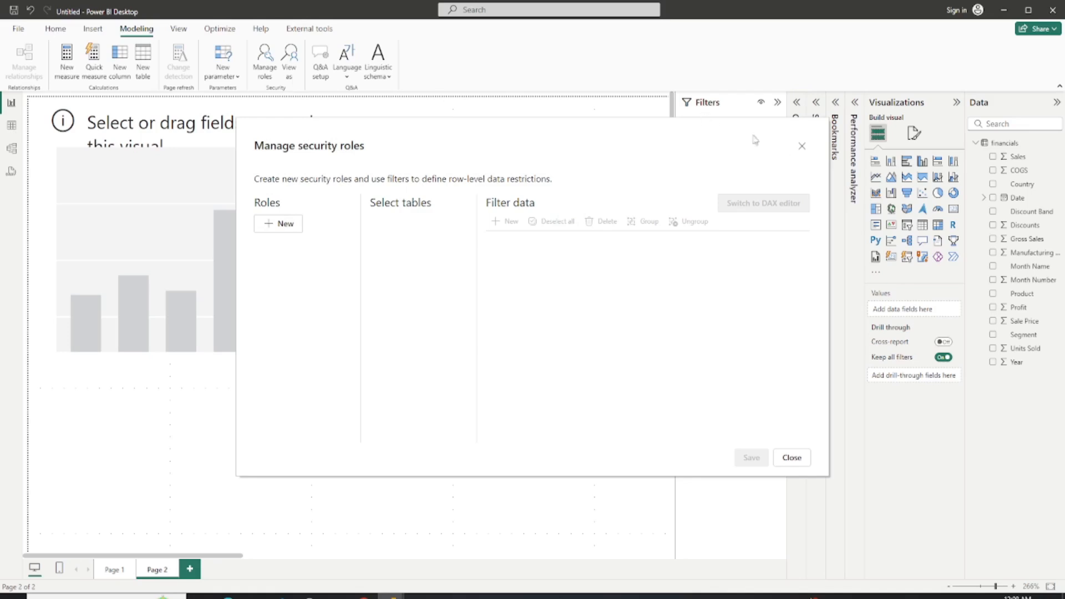
pyautogui.click(802, 148)
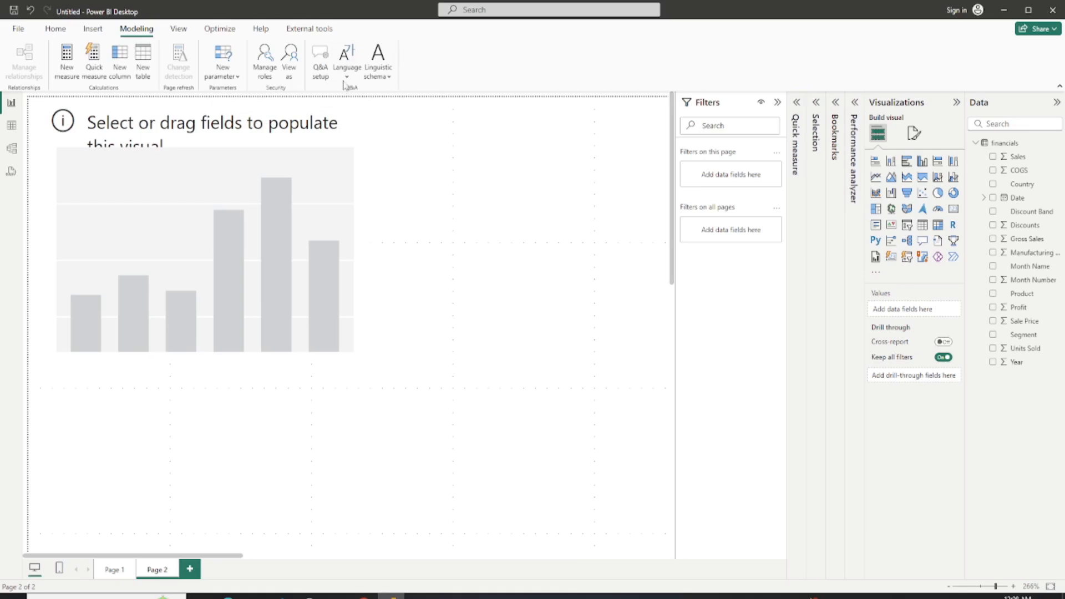
# Review the report optimization commands and the help resources, including the Examples choices.
pyautogui.click(220, 29)
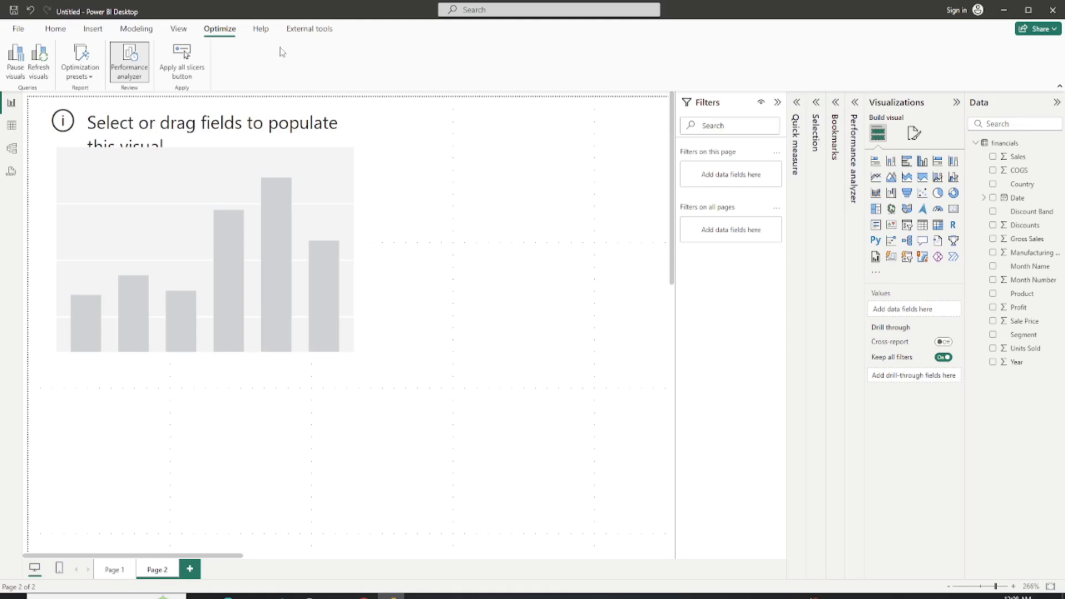
pyautogui.click(261, 29)
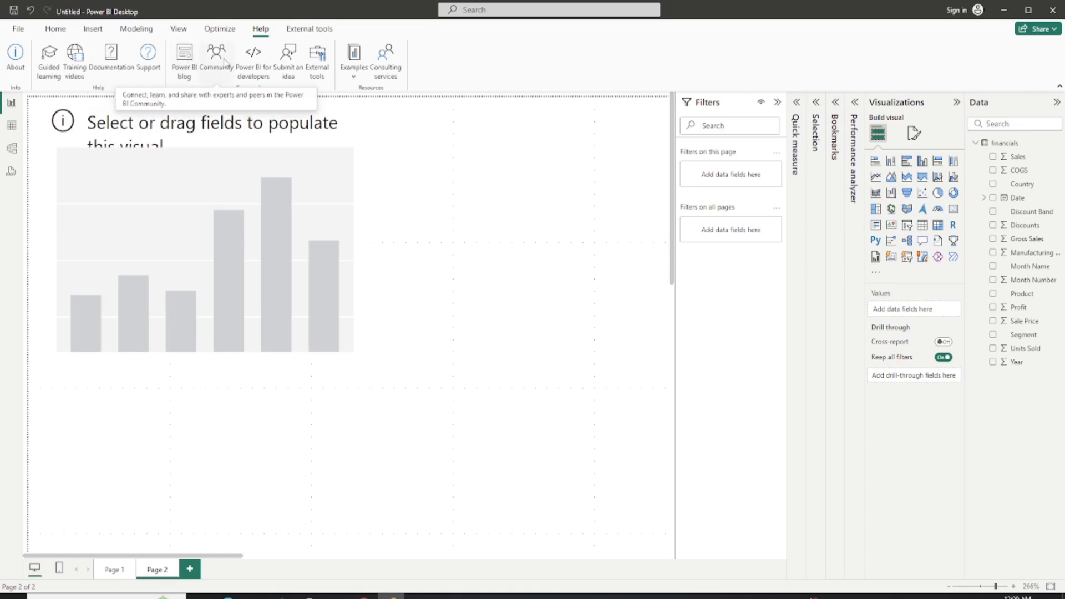
pyautogui.click(355, 76)
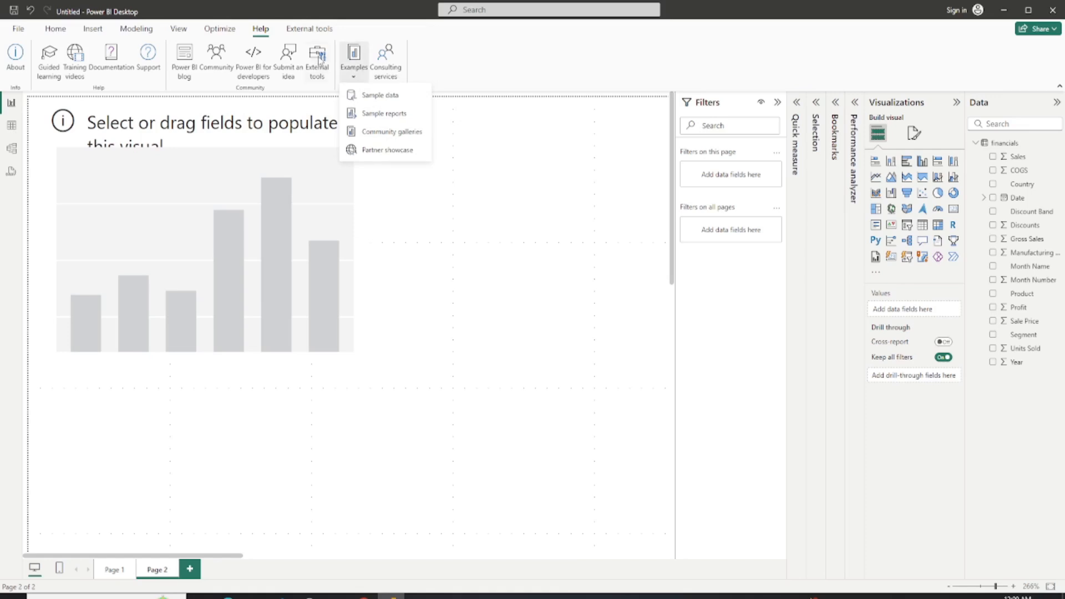
# Open the online External tools documentation in the browser, skim the tool categories and return to Power BI Desktop.
pyautogui.click(319, 60)
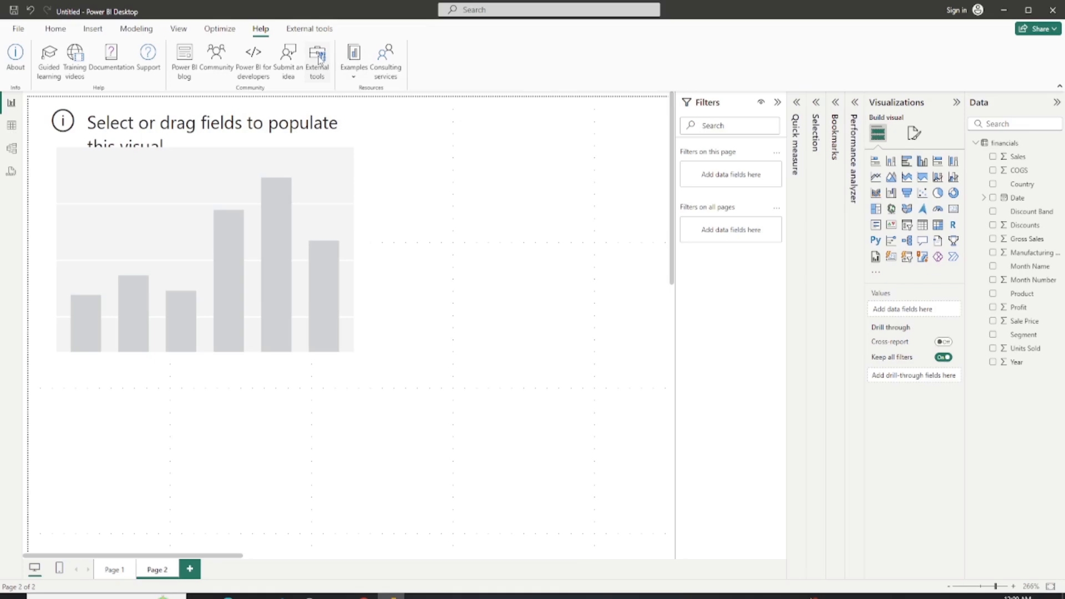
pyautogui.click(319, 60)
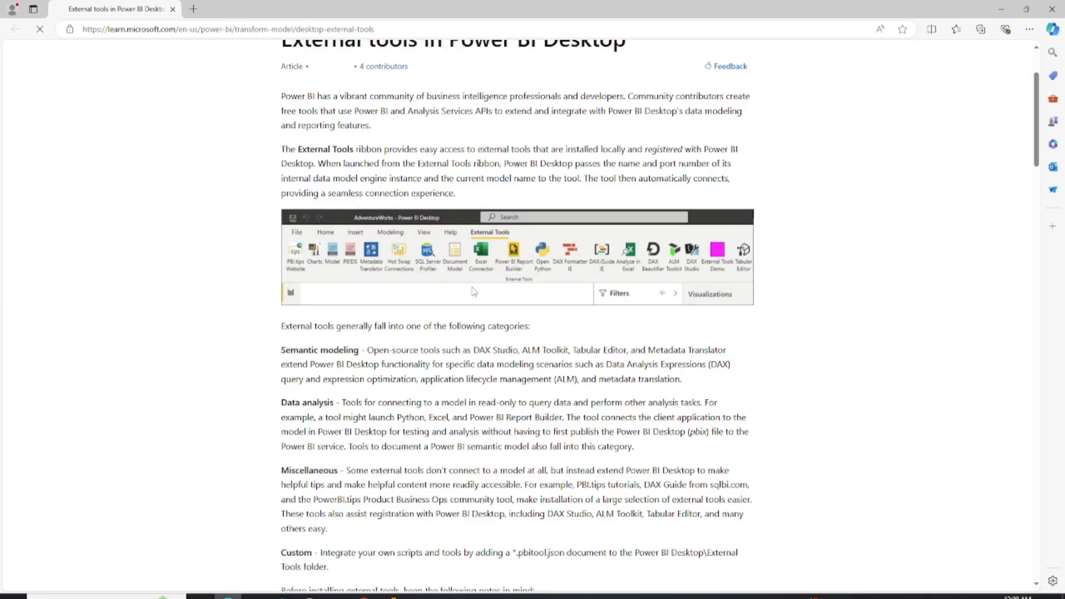
pyautogui.scroll(-7, 505, 294)
pyautogui.scroll(5, 442, 237)
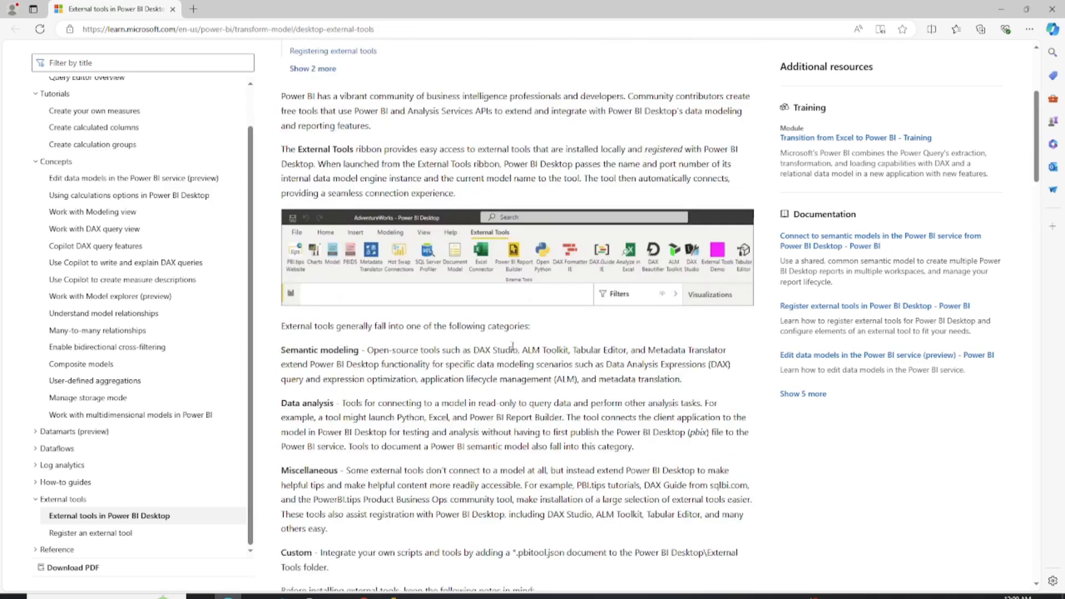
pyautogui.click(395, 597)
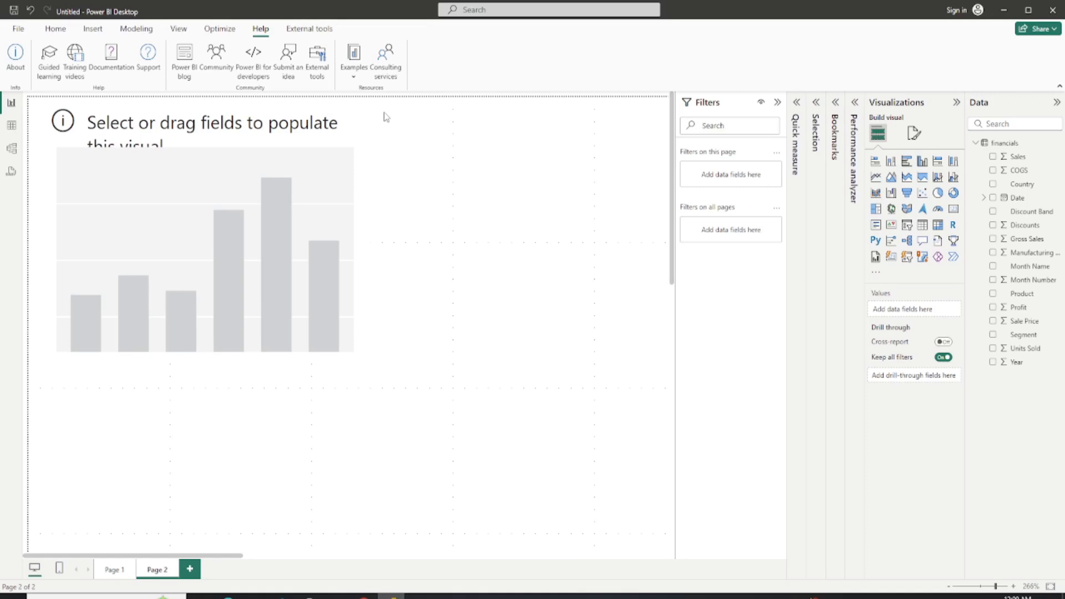
# Compare the installed external tools with those illustrated in the Microsoft Learn article, ending back in Power BI Desktop.
pyautogui.click(311, 33)
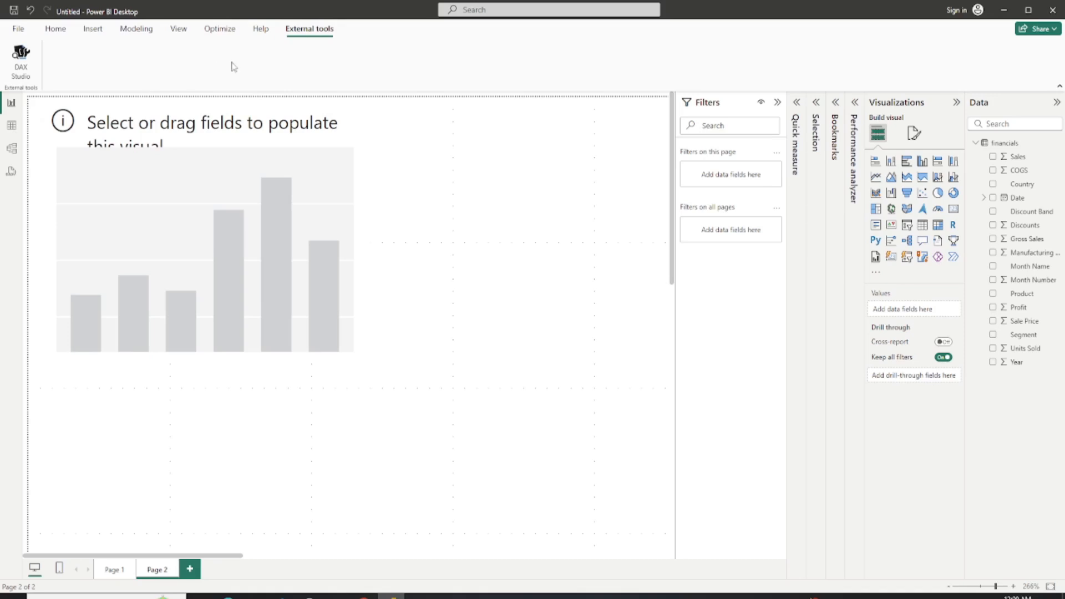
pyautogui.click(227, 596)
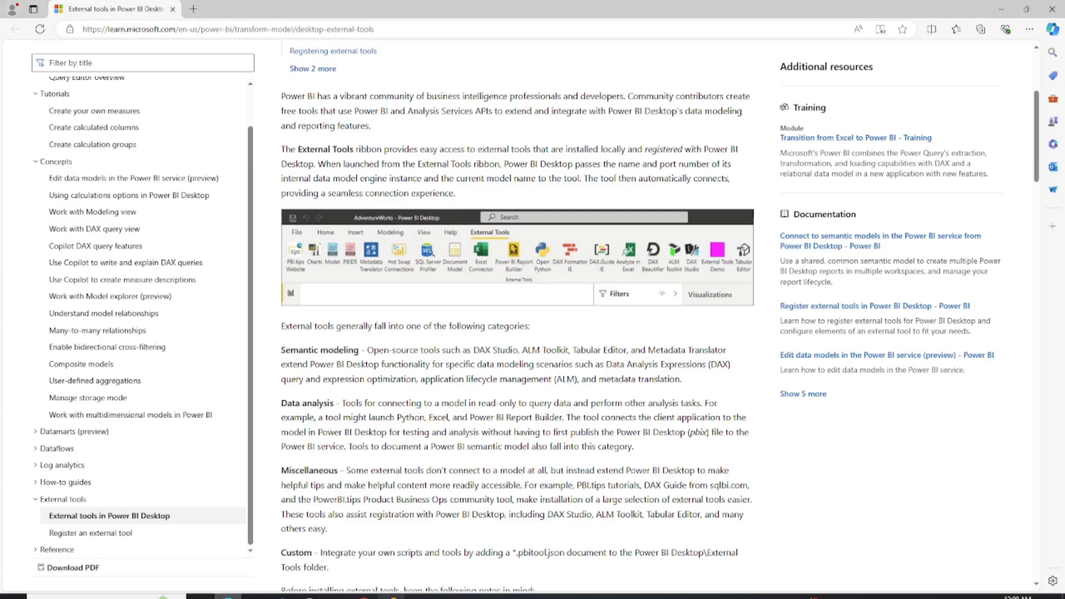
pyautogui.click(392, 597)
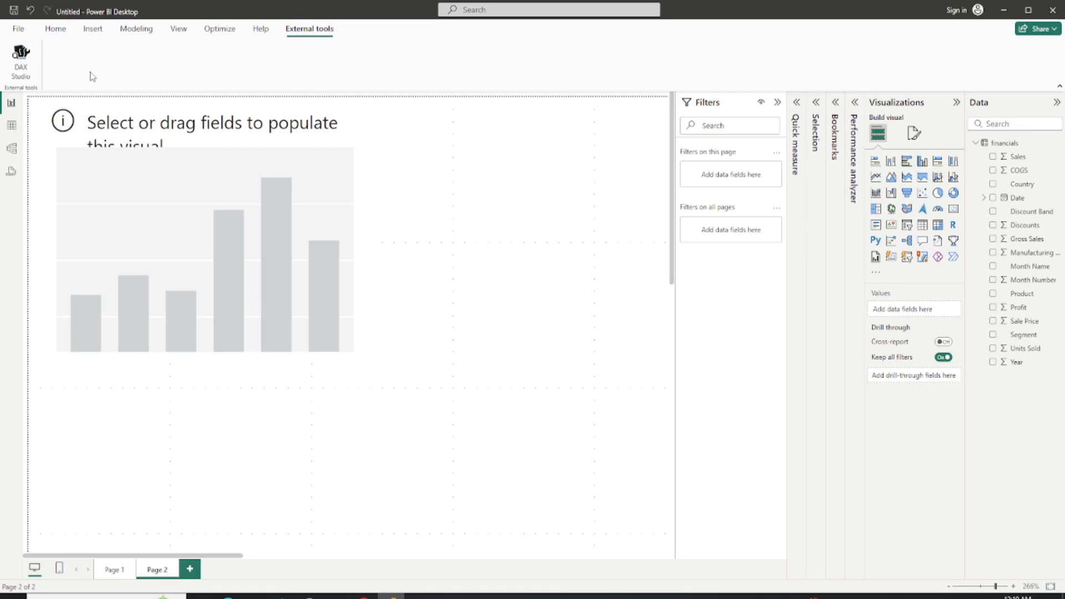
# Remove the Bookmarks, Selection and Performance analyzer panes from the report view, leaving the Filters pane displayed.
pyautogui.click(55, 32)
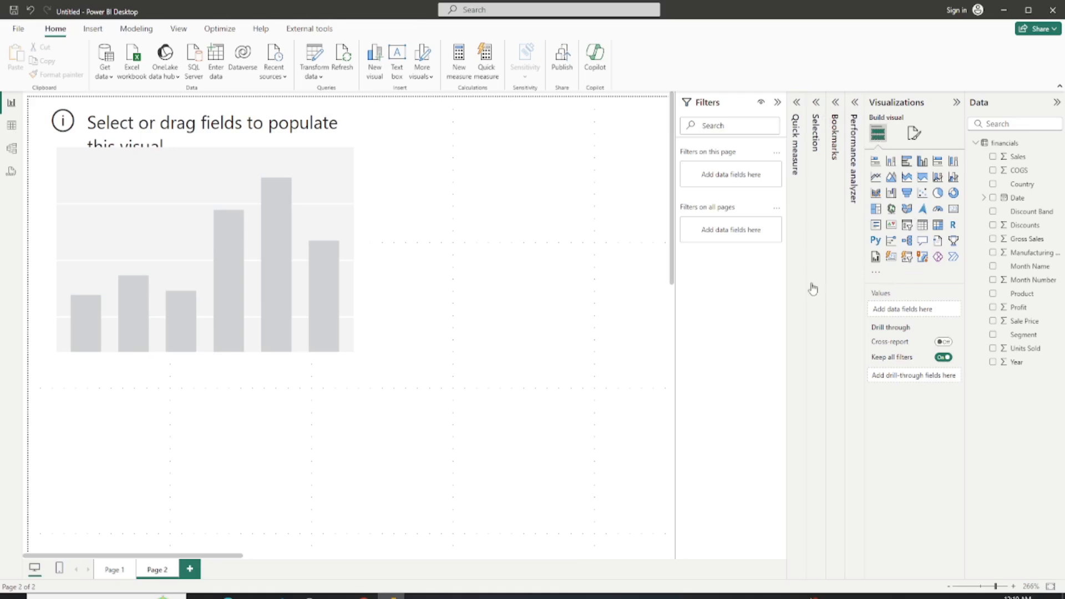
pyautogui.click(179, 32)
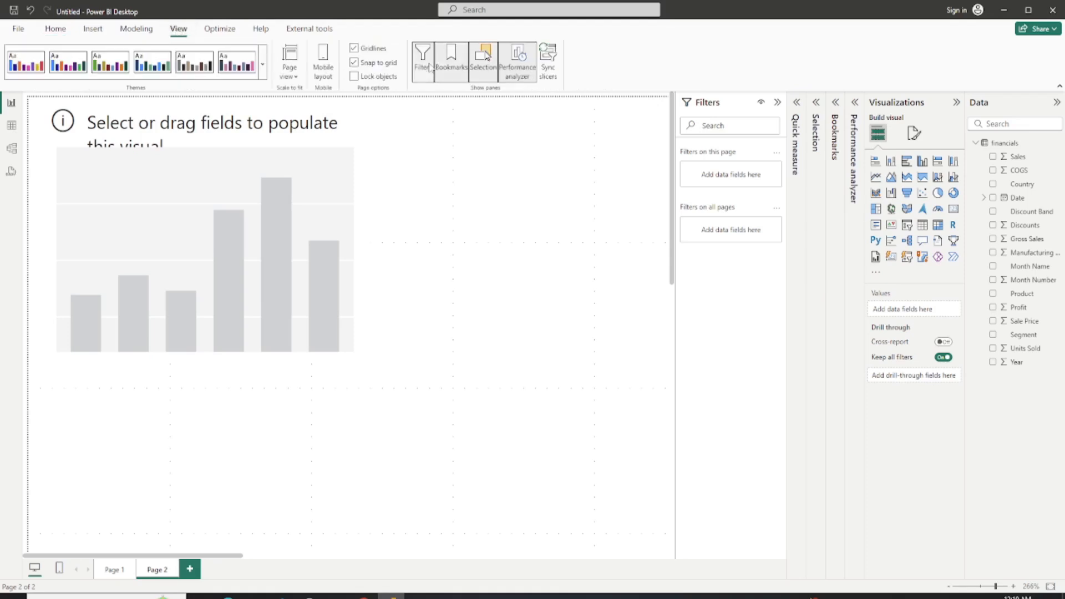
pyautogui.click(442, 71)
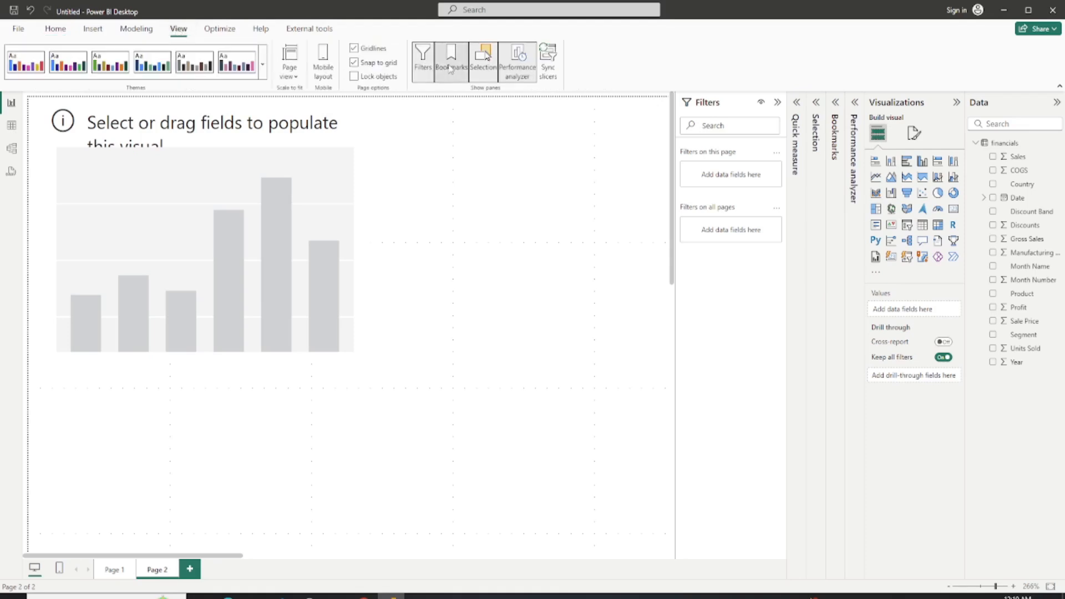
pyautogui.click(488, 68)
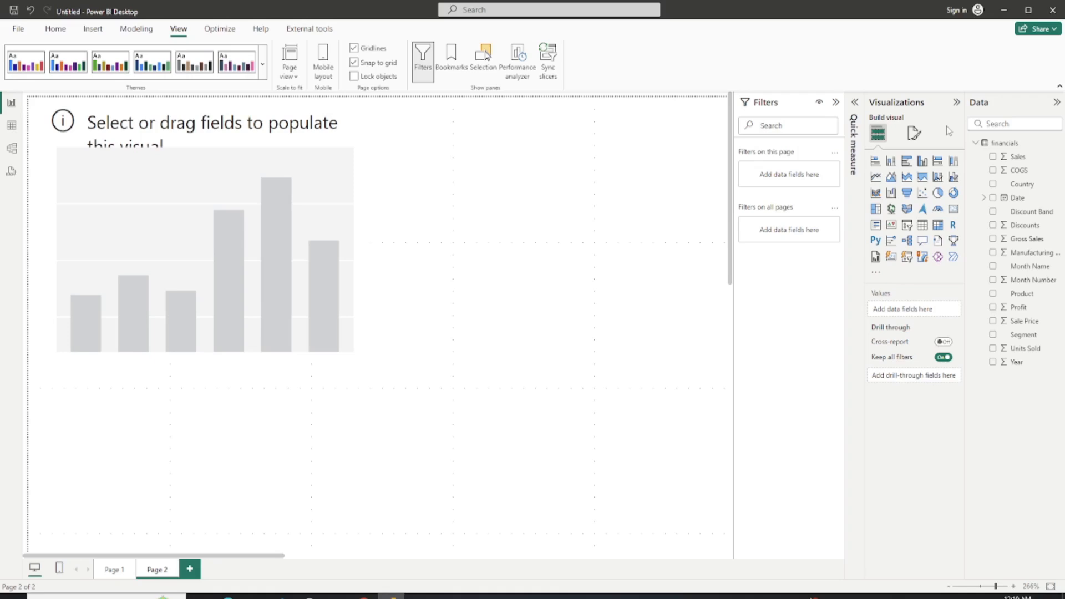
# Open the visual formatting options for the Sum of Sales by Country chart on Page 1.
pyautogui.click(110, 571)
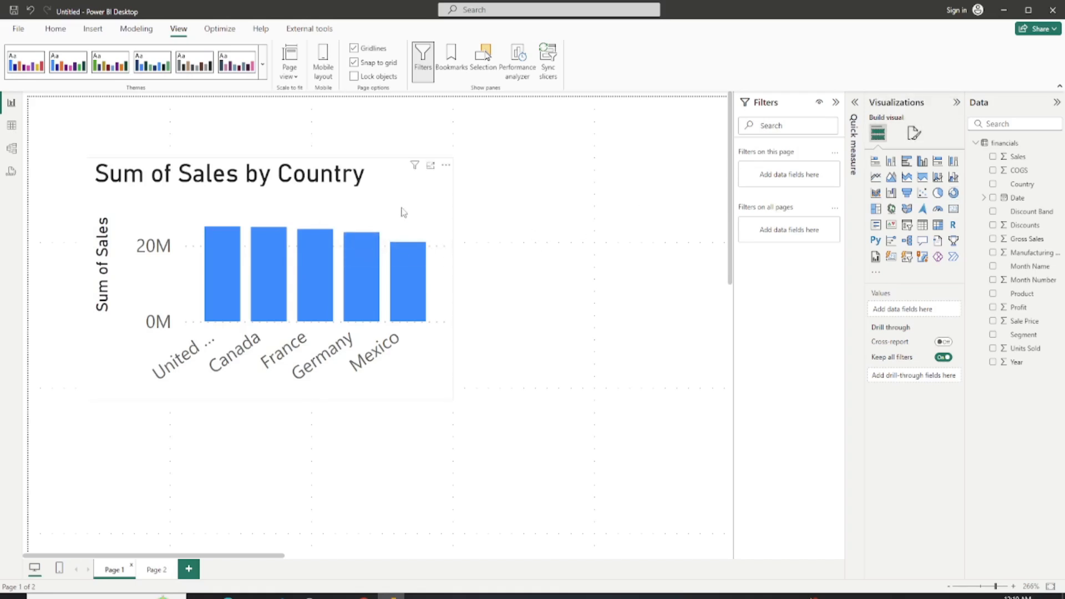
pyautogui.click(332, 210)
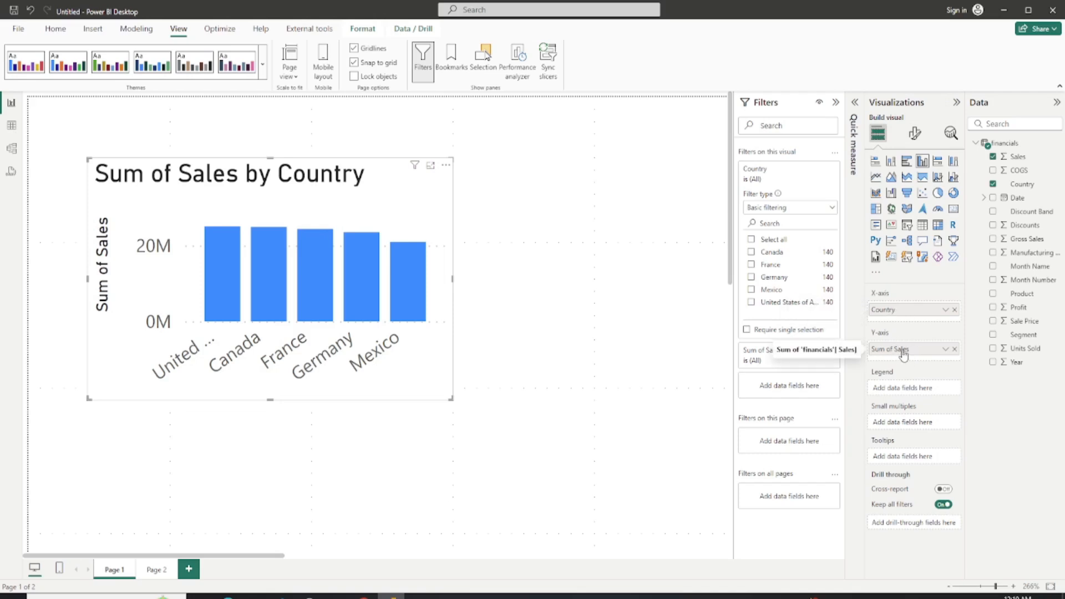
pyautogui.click(916, 134)
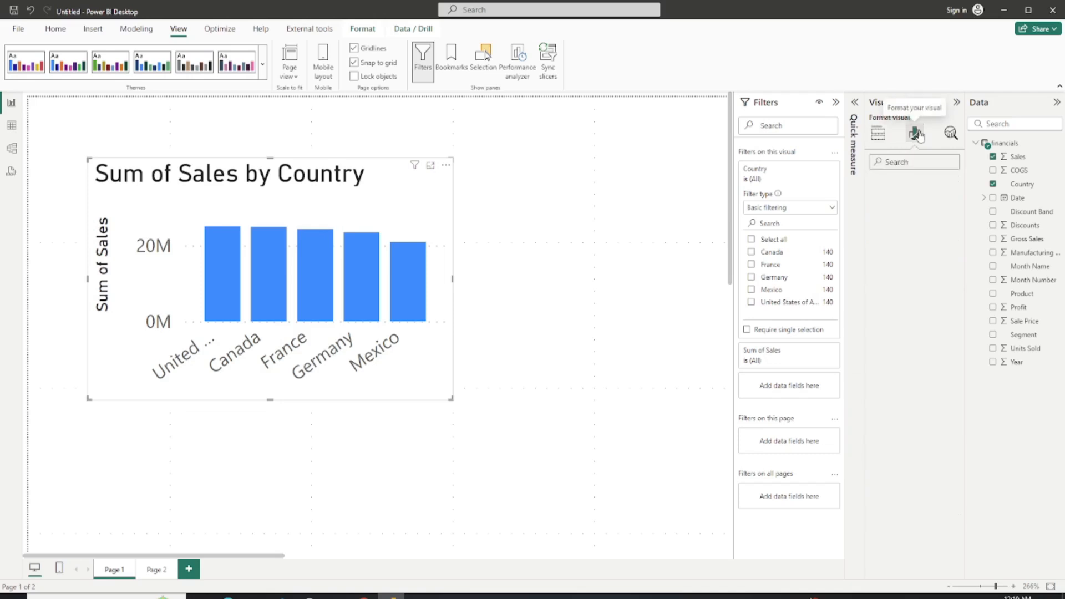